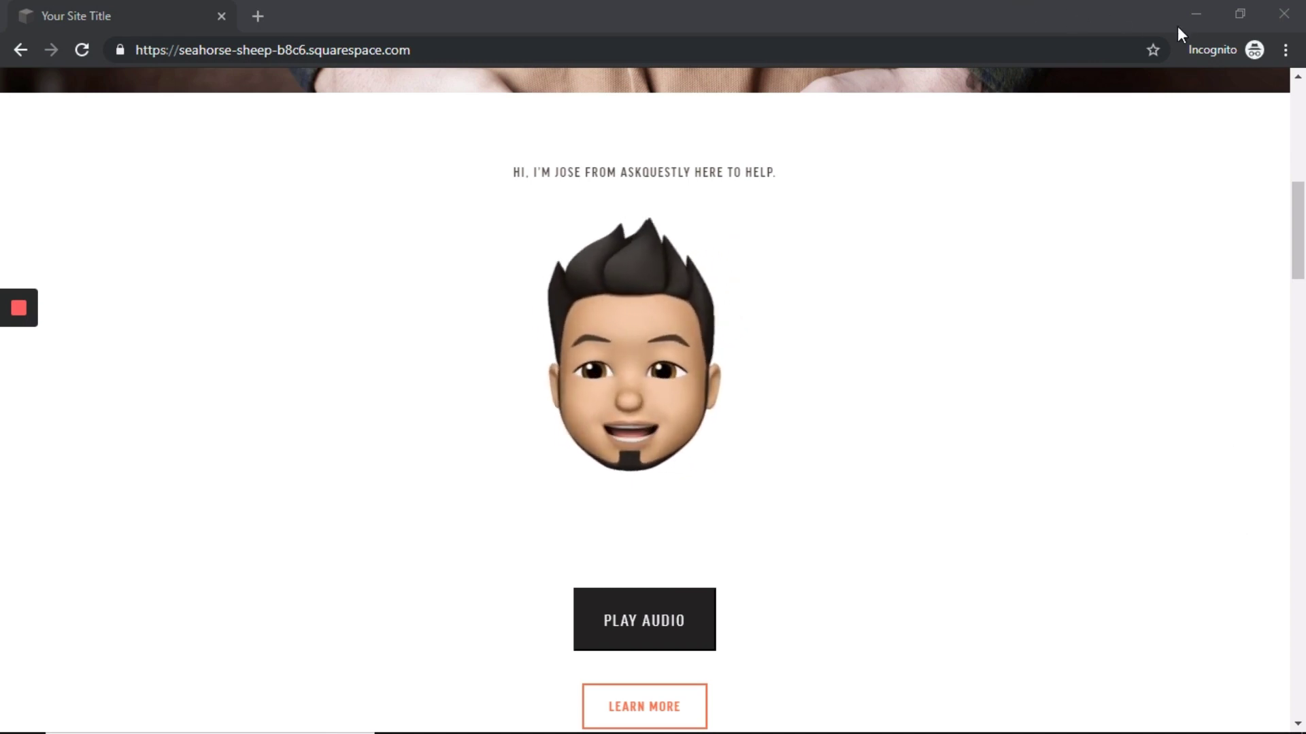
- Follow the live Play Audio button and check its /contact address, which shows a not-found page
scroll(831, 507, down, 1)
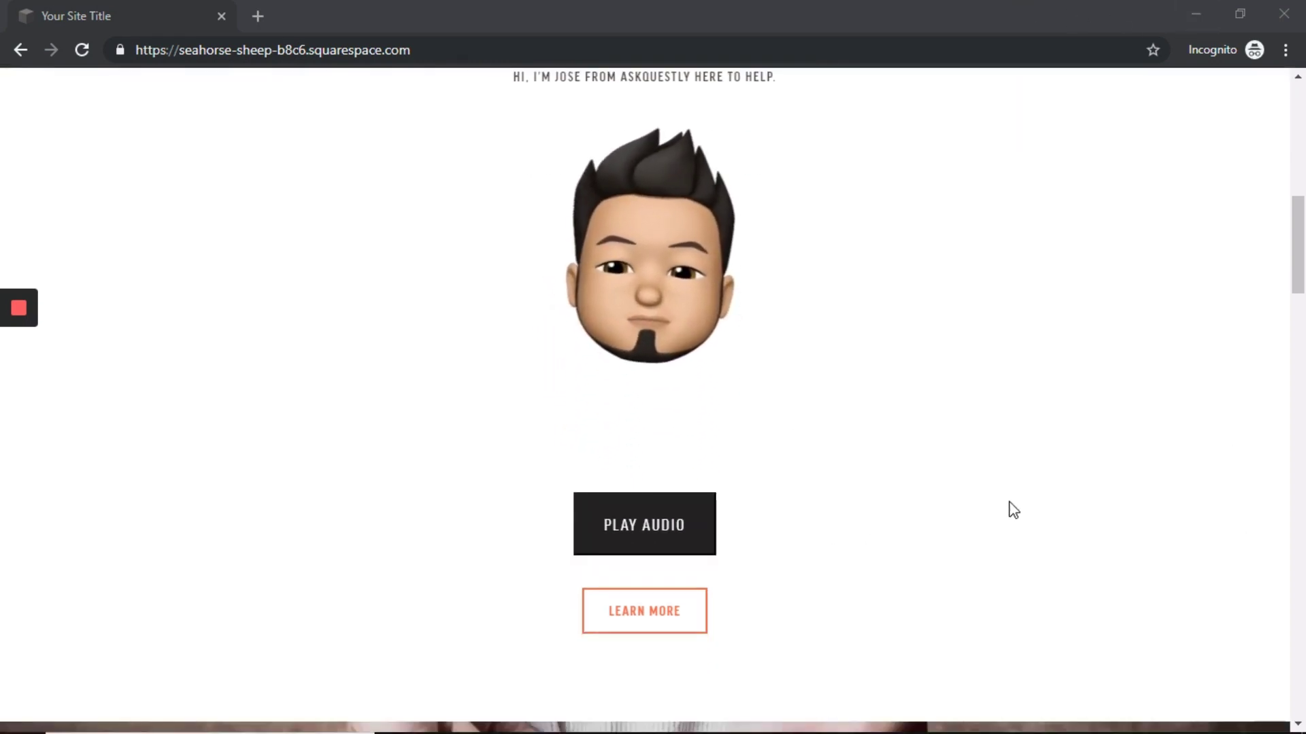
click(661, 544)
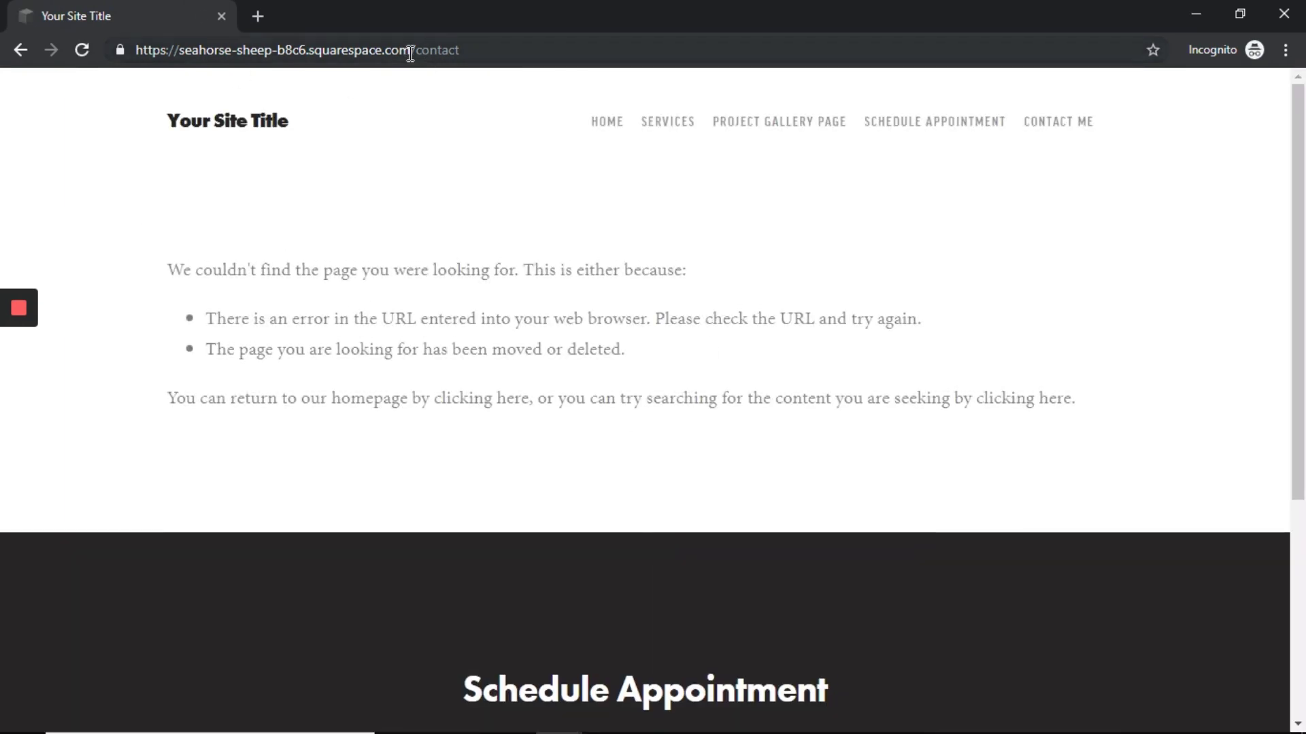
drag(410, 52, 469, 52)
click(472, 270)
- Return to the live site's homepage via the logo and scroll down to the audio section
click(214, 134)
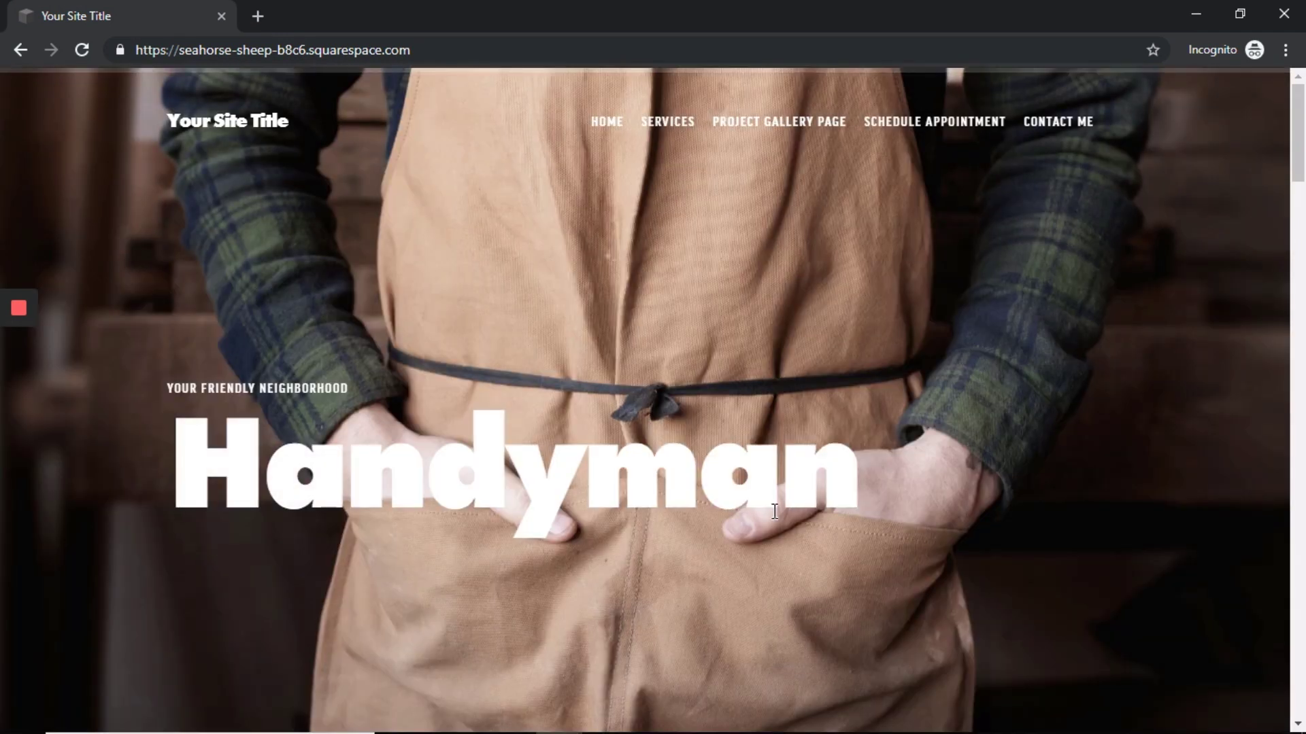
scroll(879, 560, down, 10)
scroll(876, 561, down, 1)
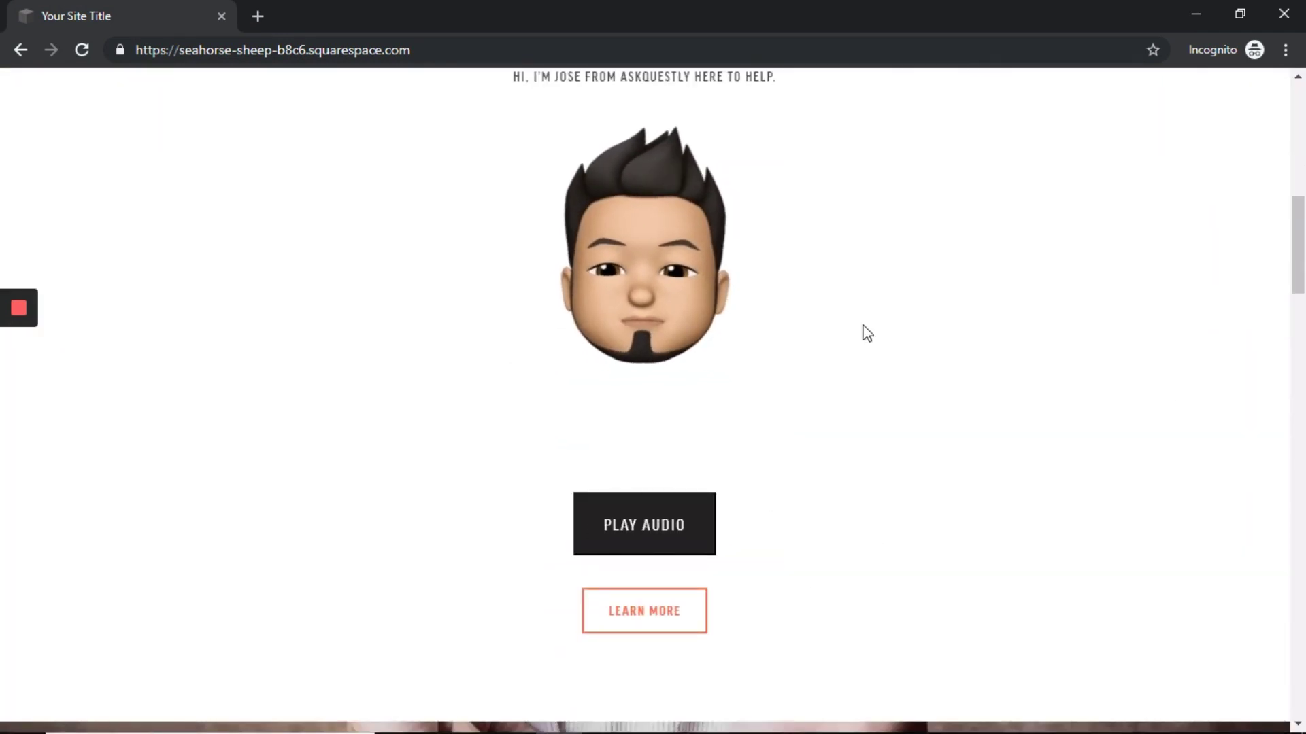
- In the editor, open the Summary section and re-apply the Play Audio code block unchanged
click(1189, 12)
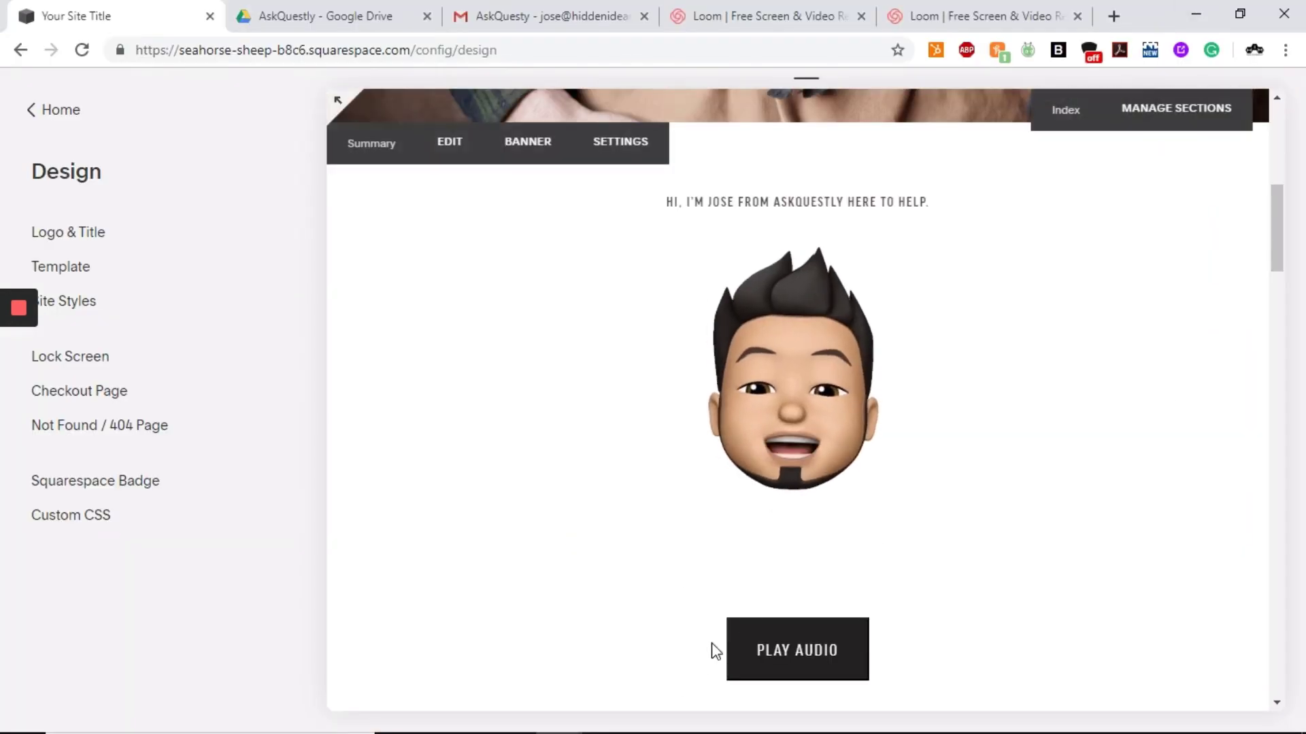
scroll(886, 426, down, 3)
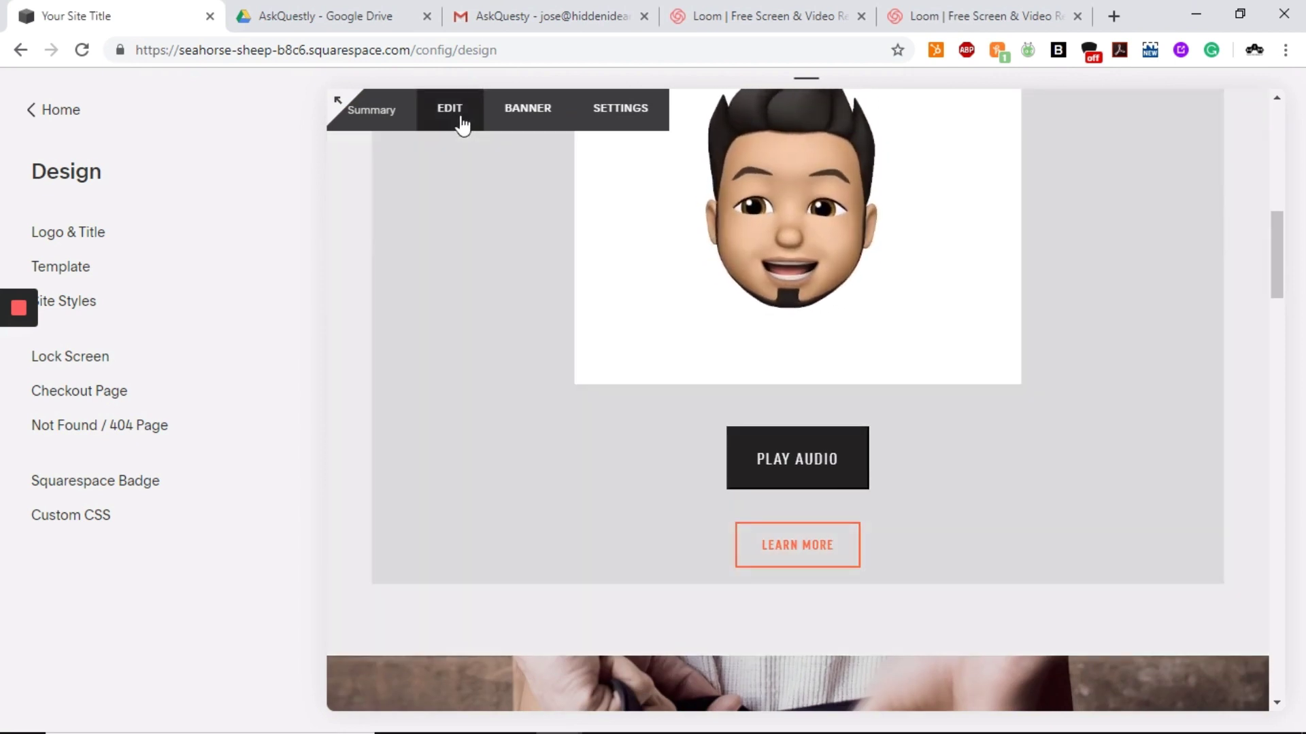
click(461, 123)
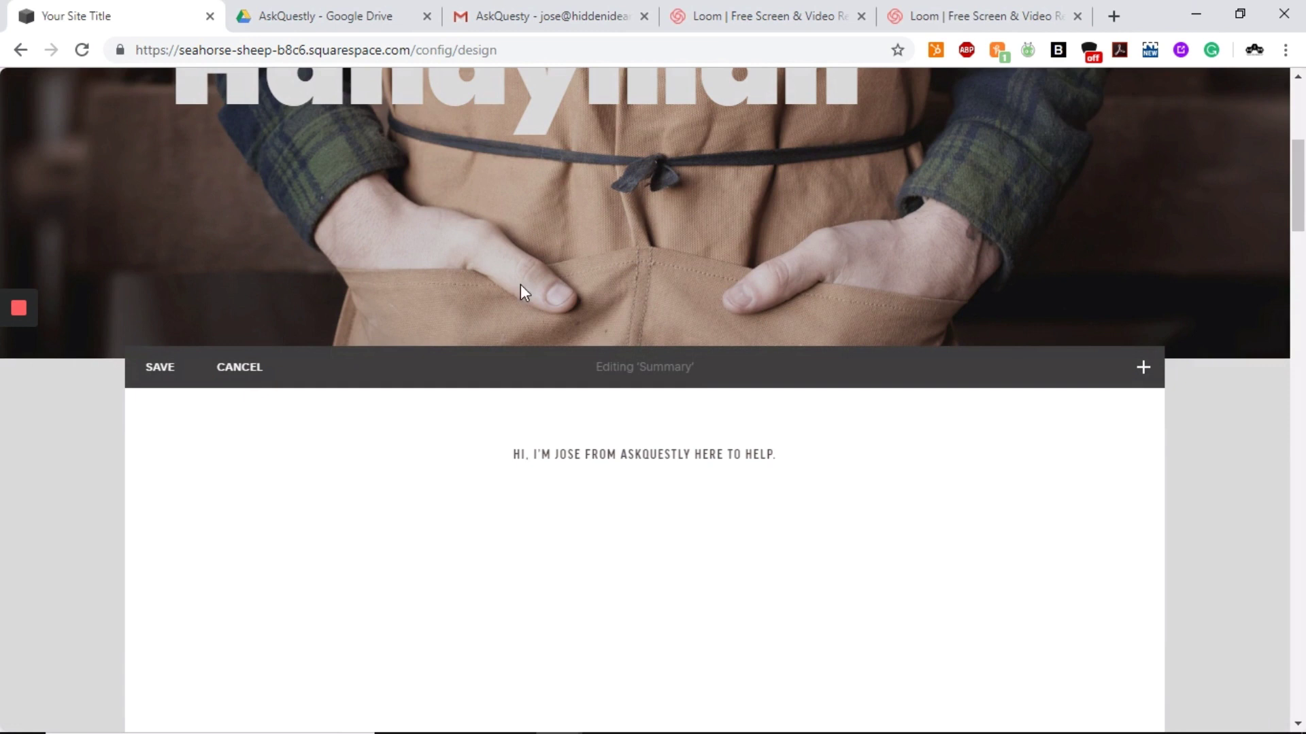
scroll(962, 528, down, 8)
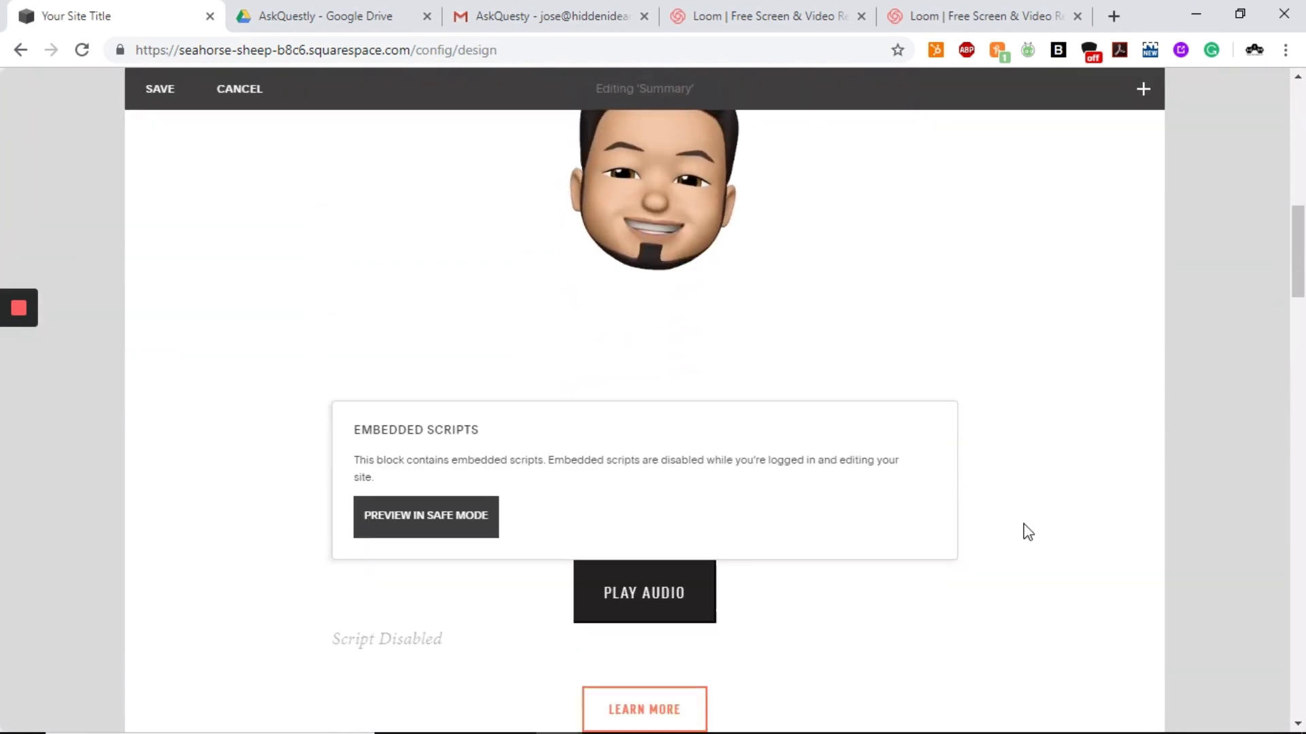
click(654, 303)
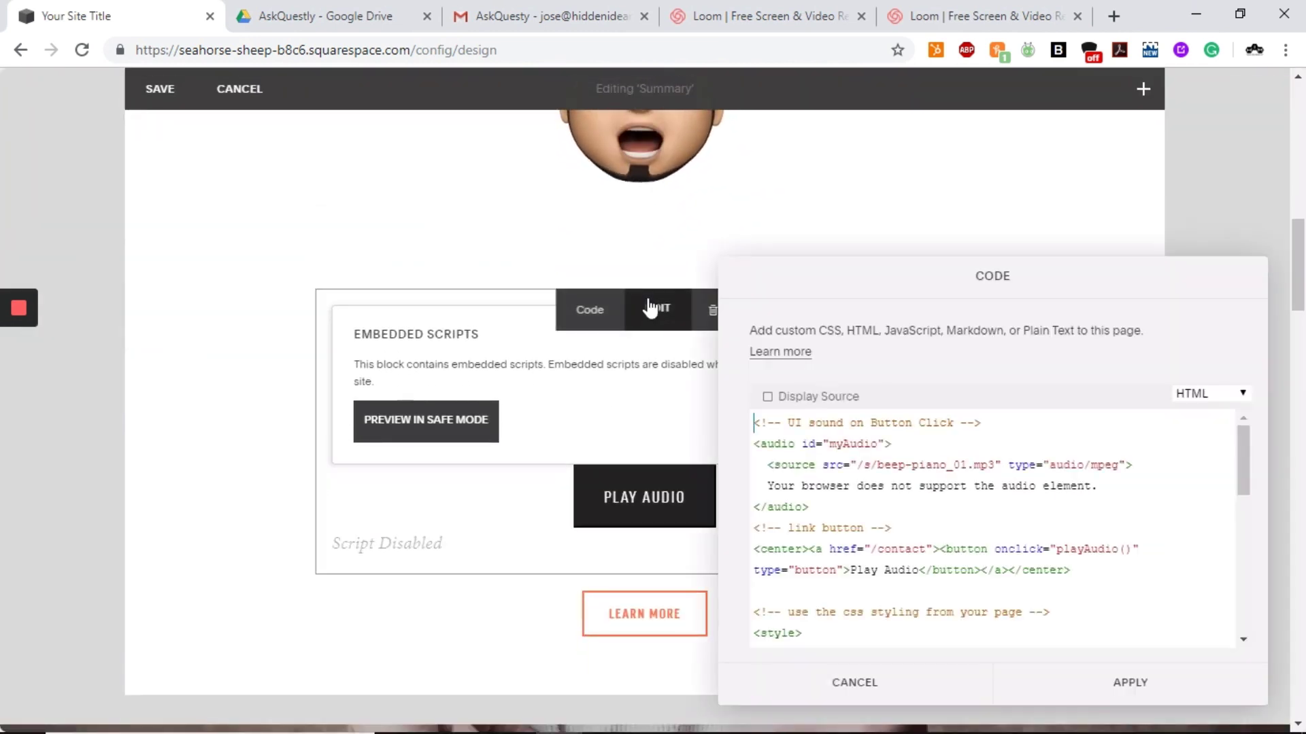
scroll(1084, 646, down, 8)
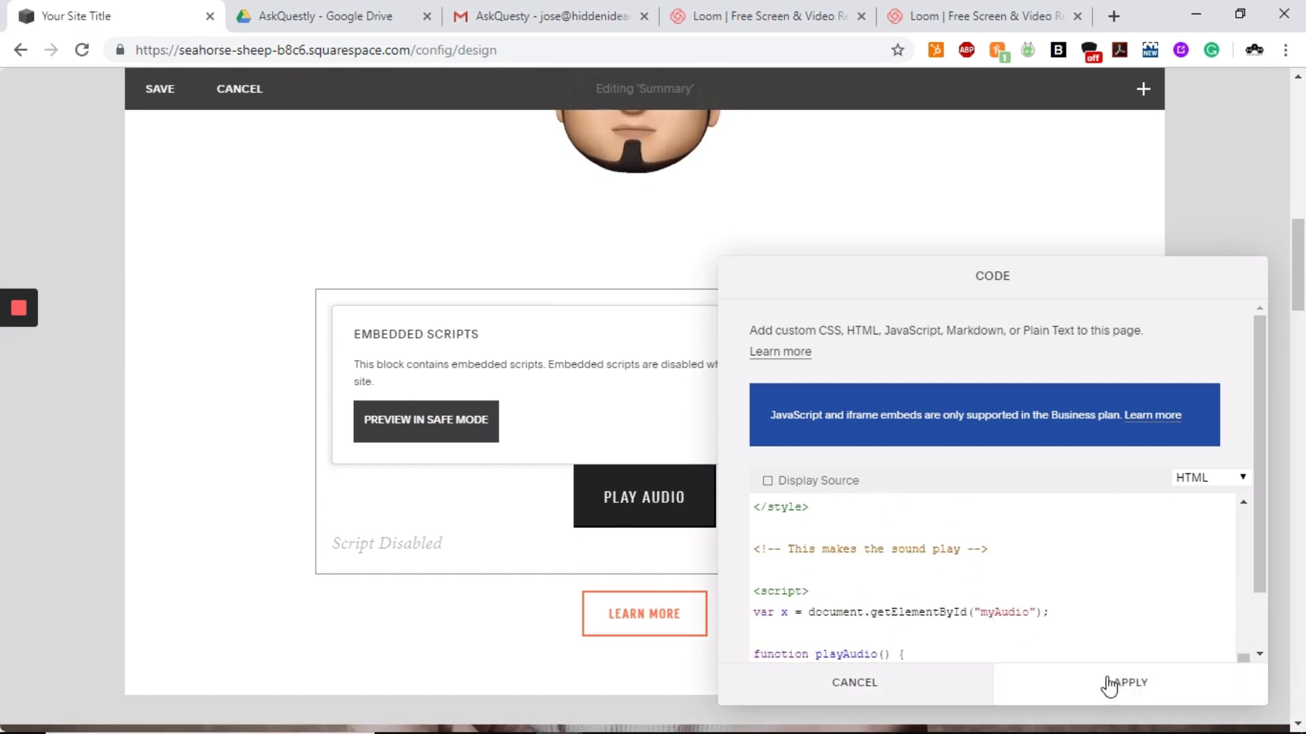
click(1079, 689)
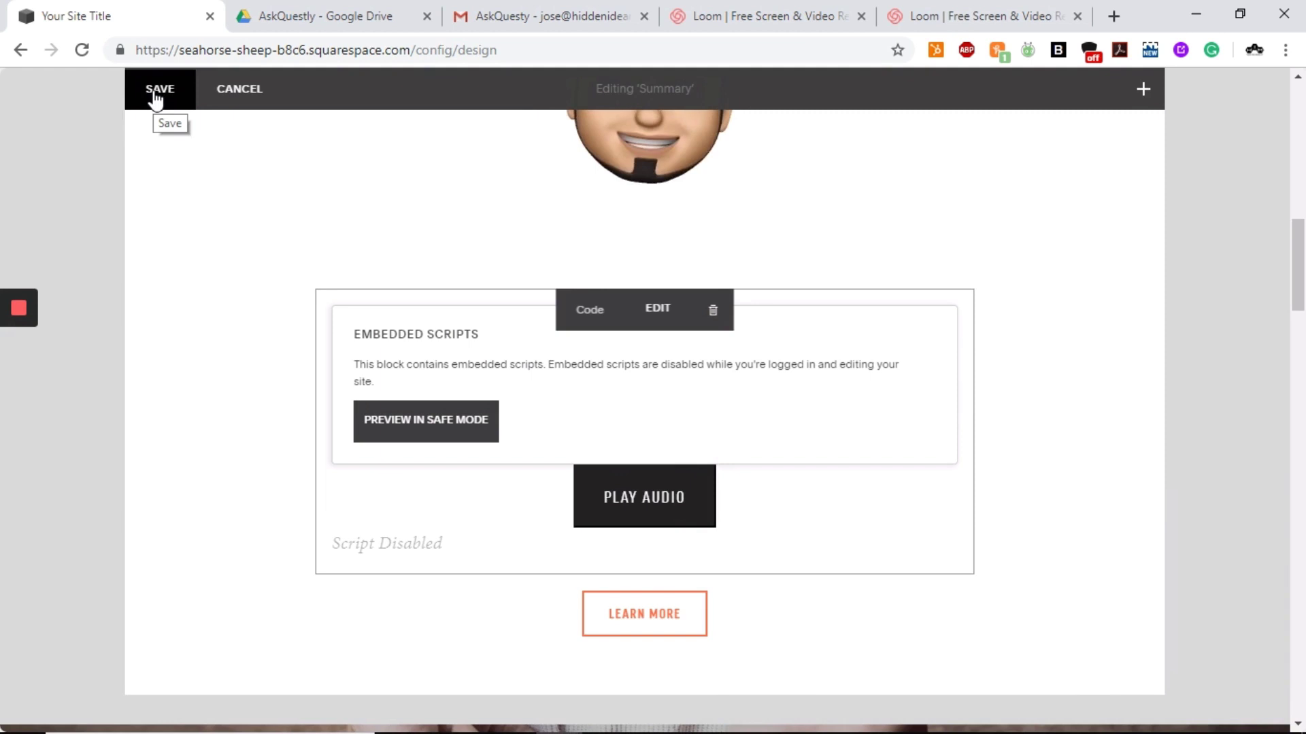
- Delete the Learn More button block beneath the code block
mouse_move(636, 622)
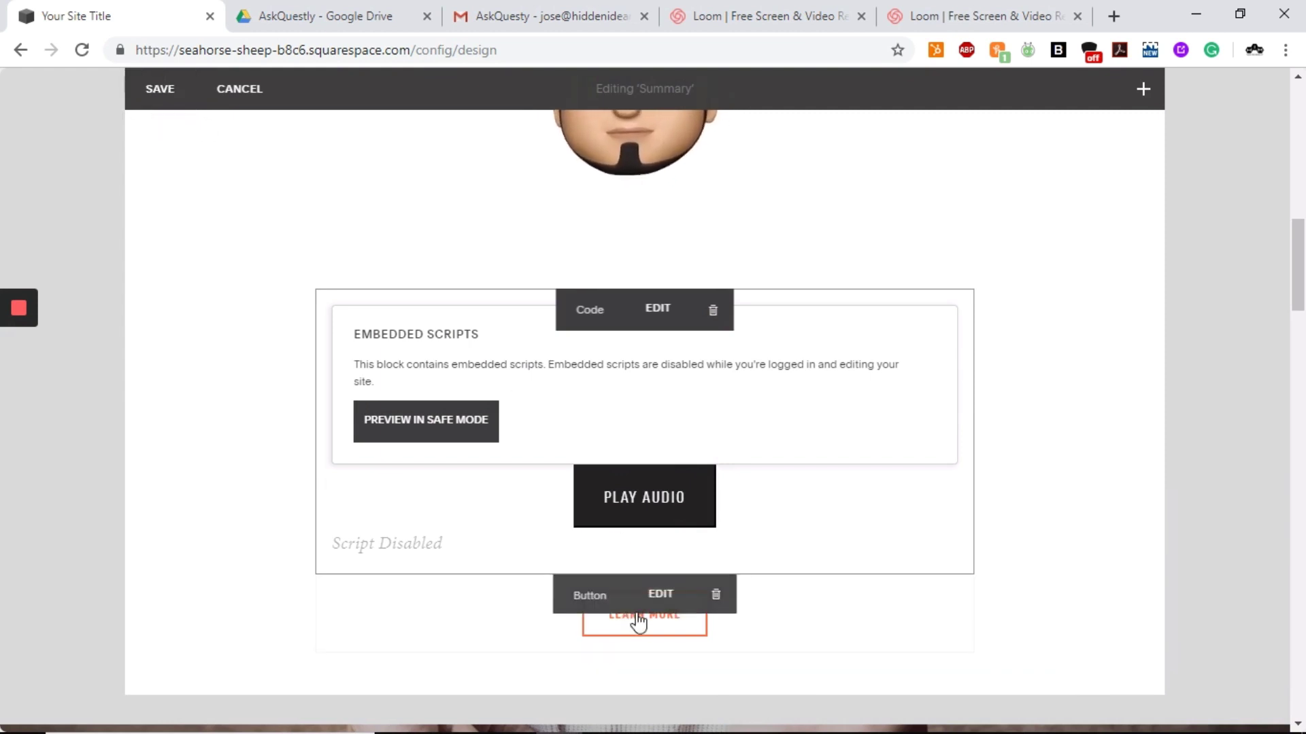
click(734, 605)
click(867, 663)
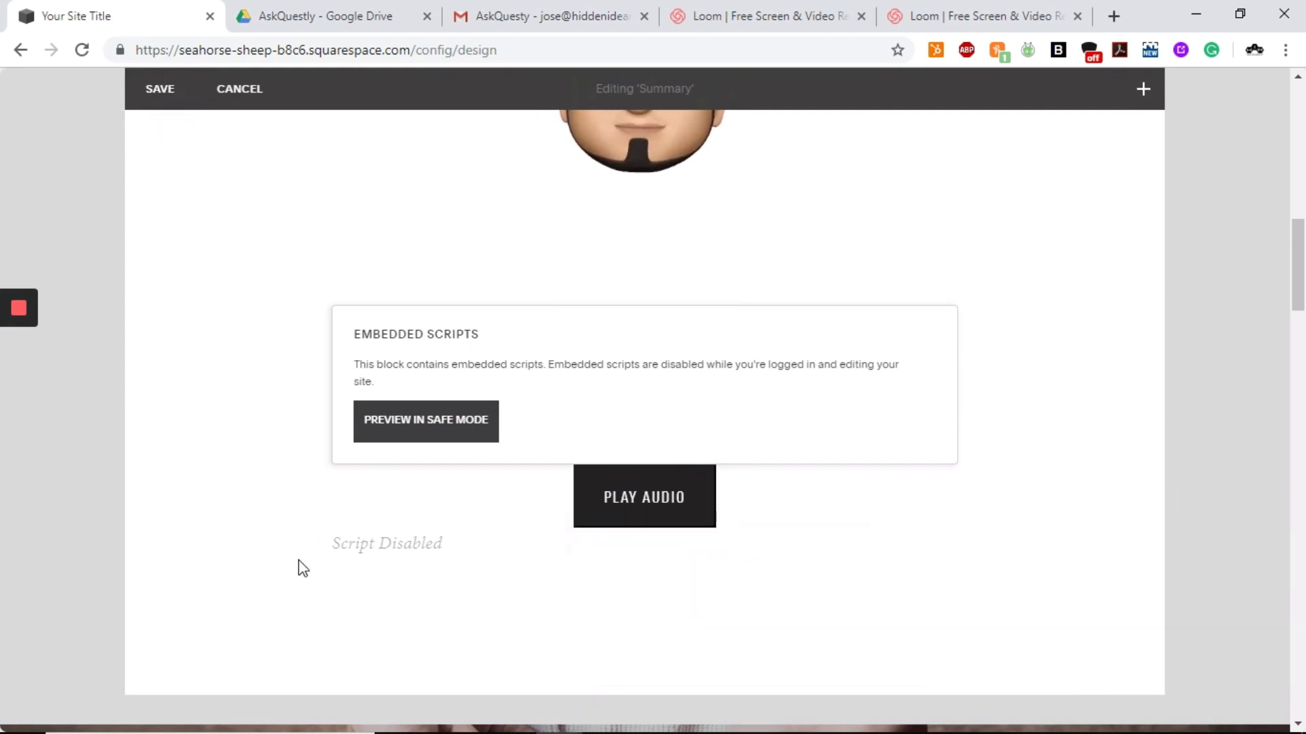
- Insert a new Button block below the Play Audio code block and open its Clickthrough URL options
click(314, 577)
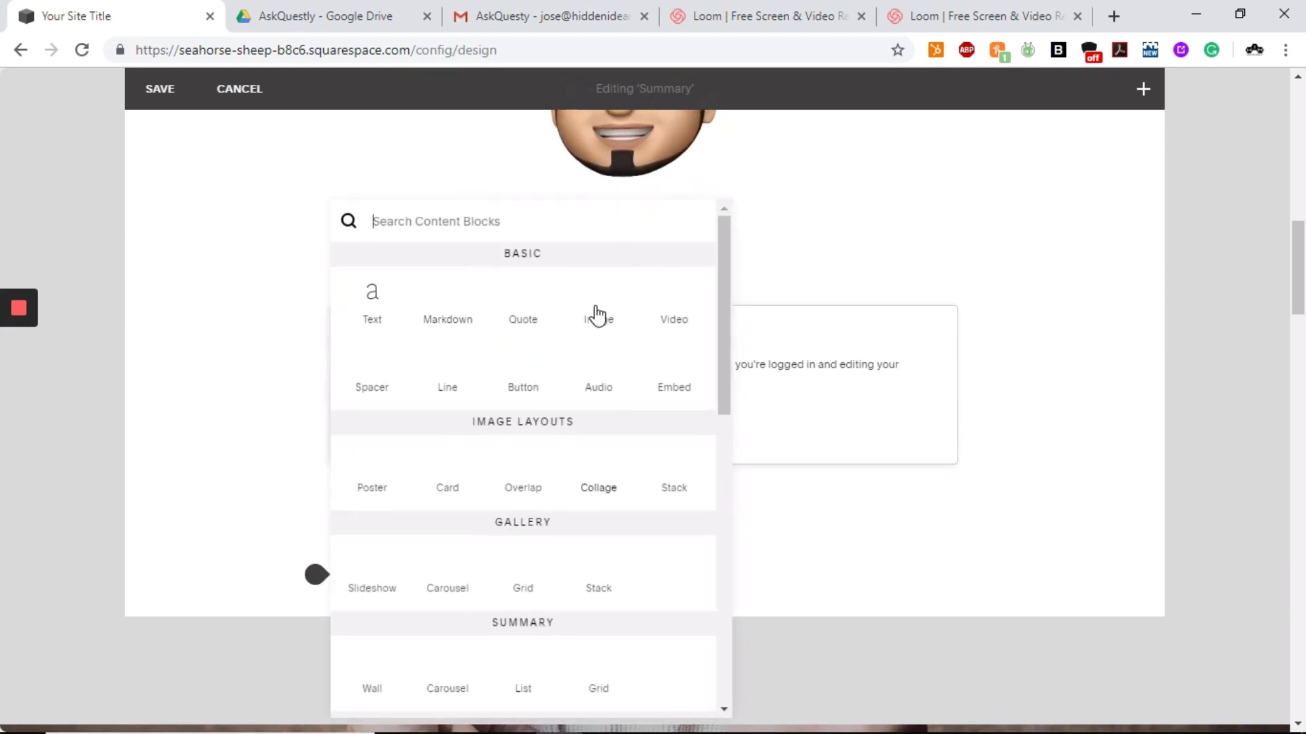
click(523, 368)
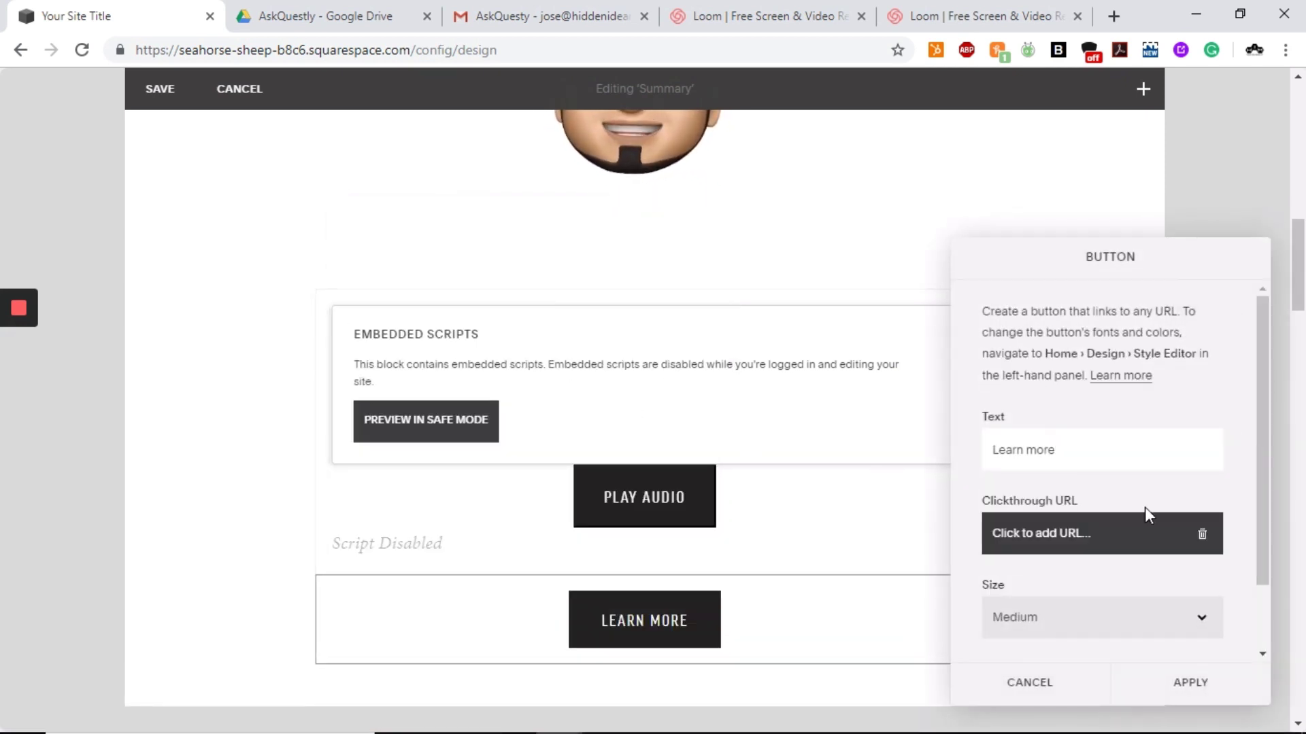
click(1114, 551)
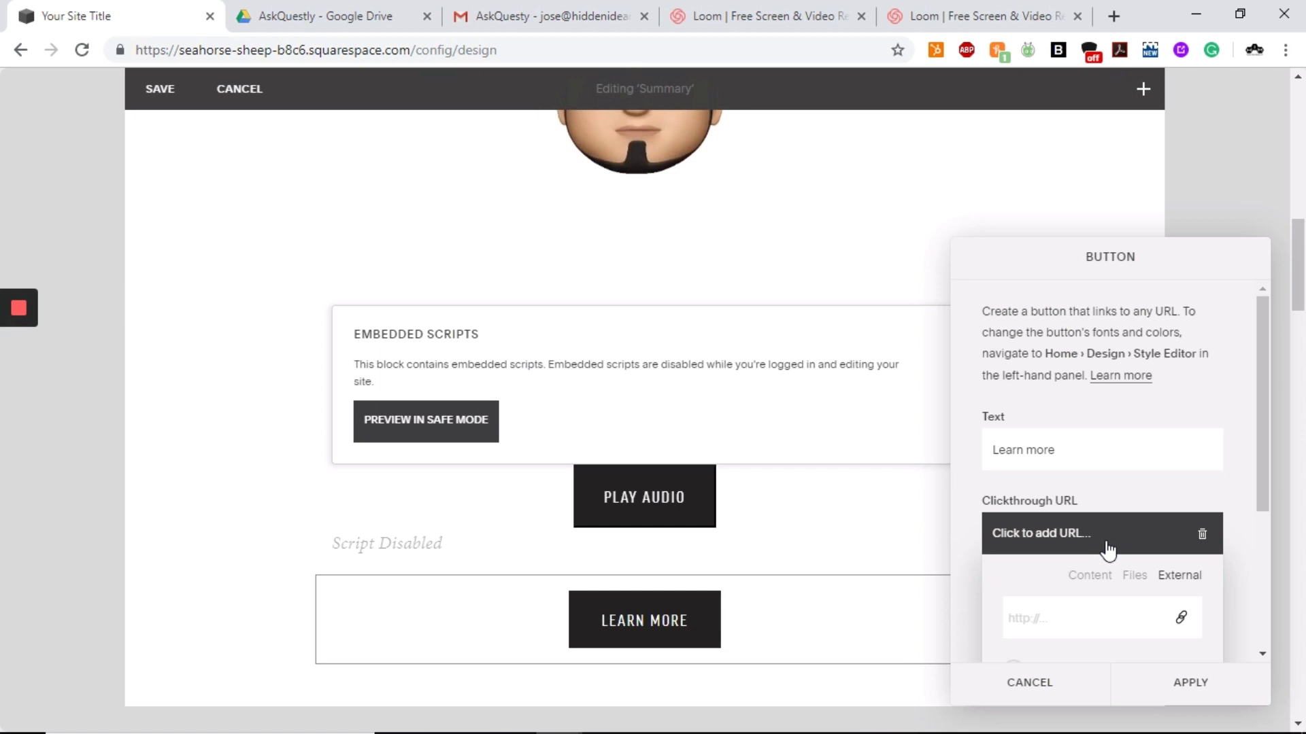
scroll(1139, 554, down, 2)
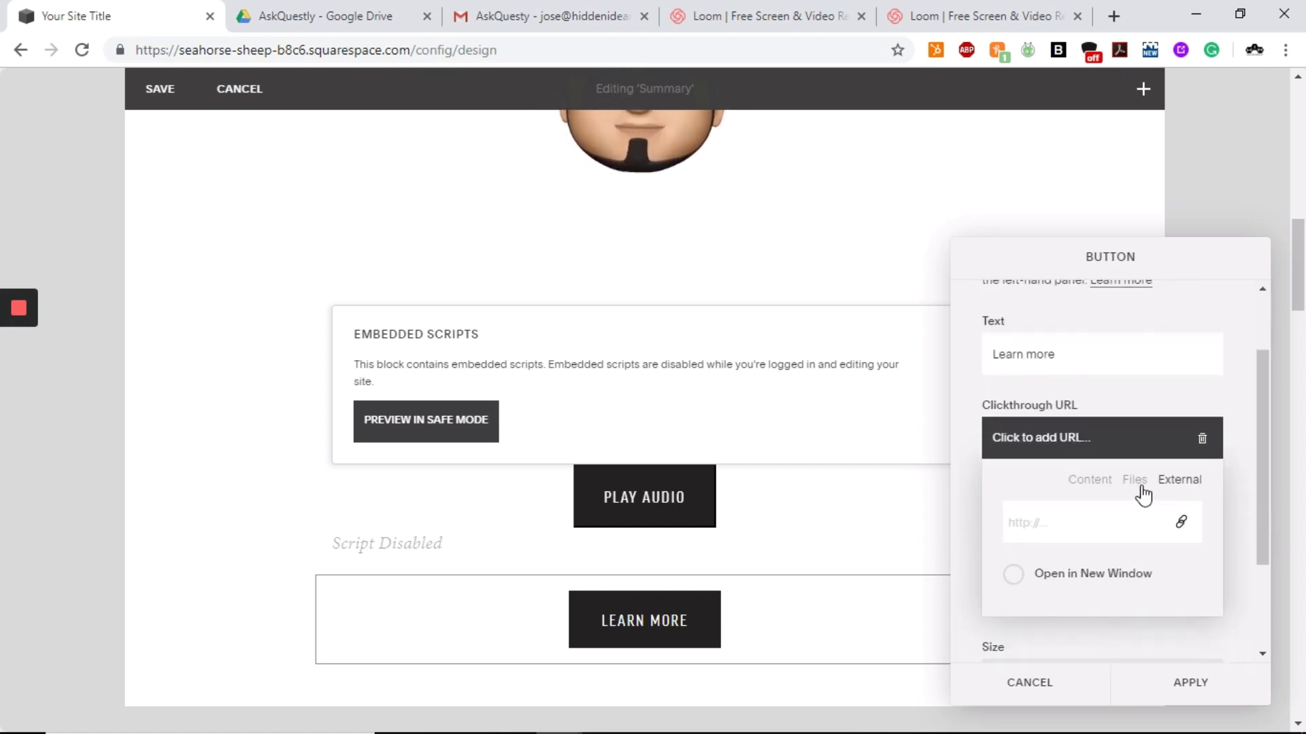
click(1095, 452)
click(1092, 449)
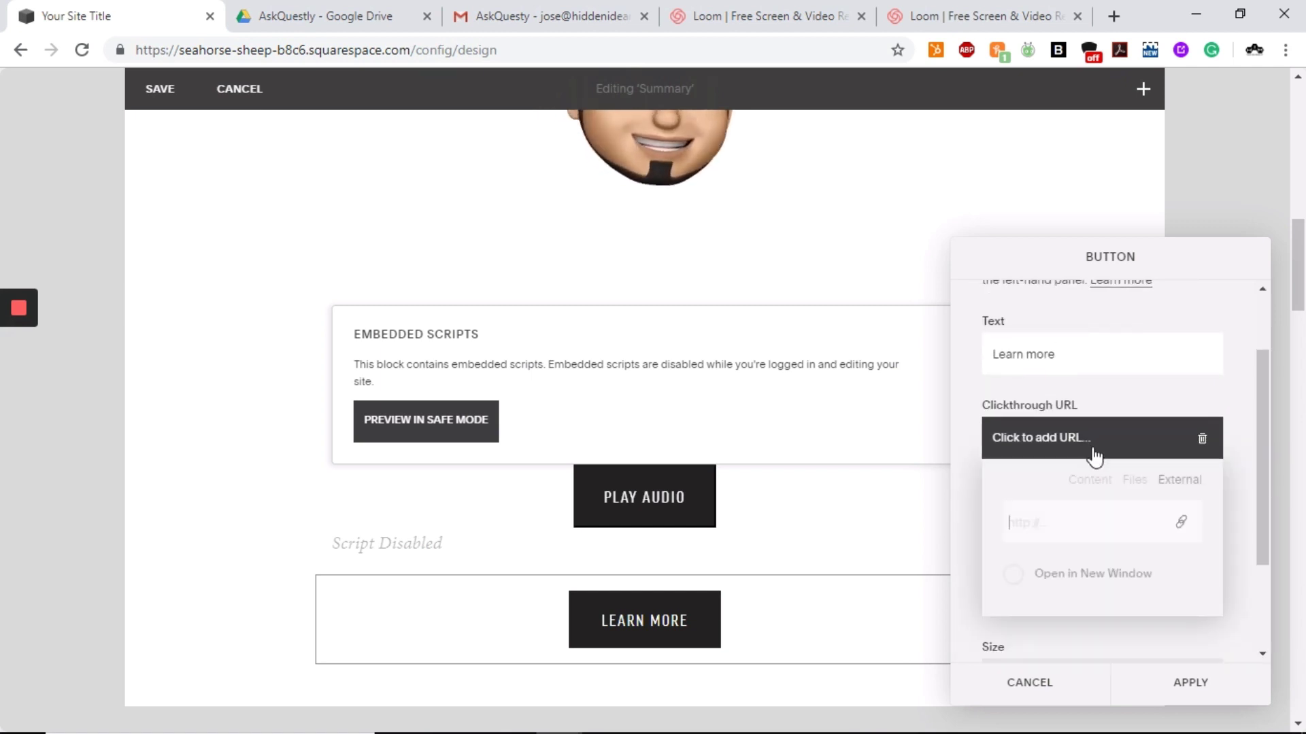
- Switch the link to Files and drag beep-piano_01.mp3 from File Explorer onto Add a file
click(1145, 483)
scroll(1006, 574, down, 3)
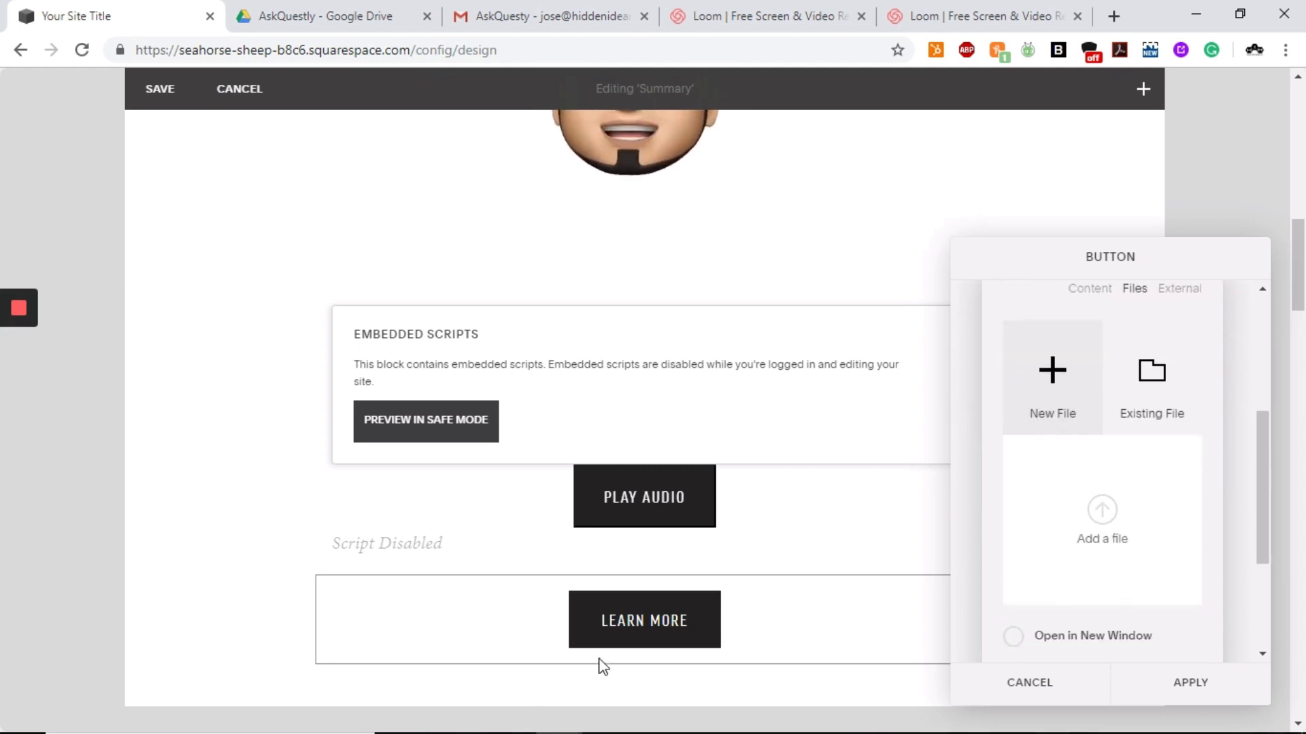
mouse_move(517, 732)
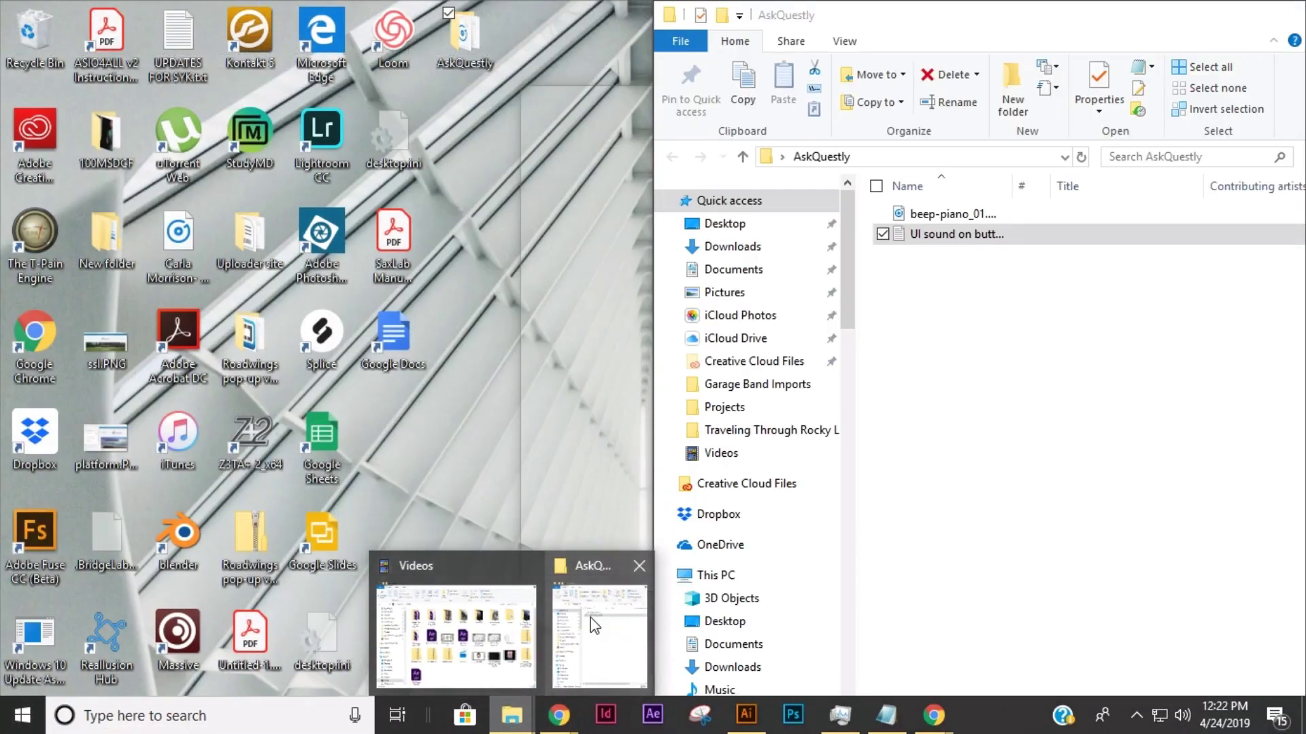
click(590, 618)
drag(986, 13, 537, 124)
drag(137, 317, 1027, 517)
- Choose beep-piano_01.mp3 from the uploaded files as the Learn More link, then close the Button panel
click(788, 117)
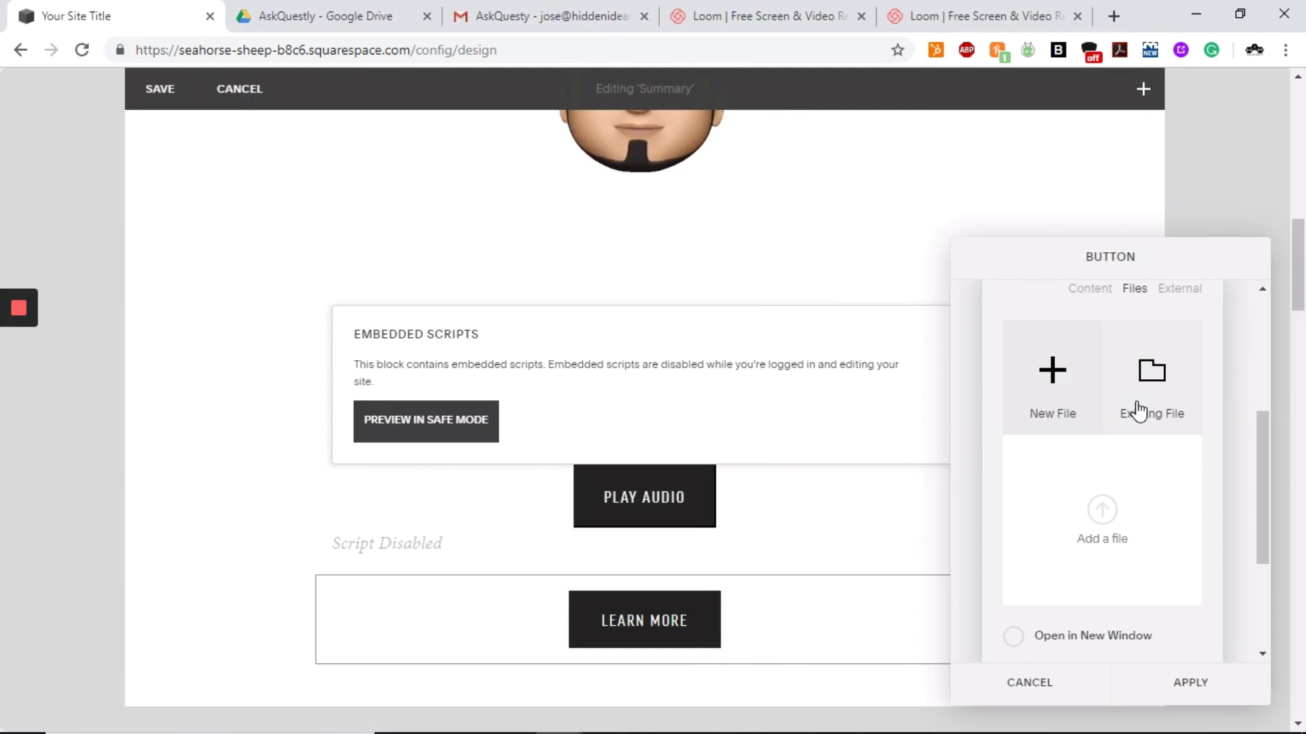
click(1143, 406)
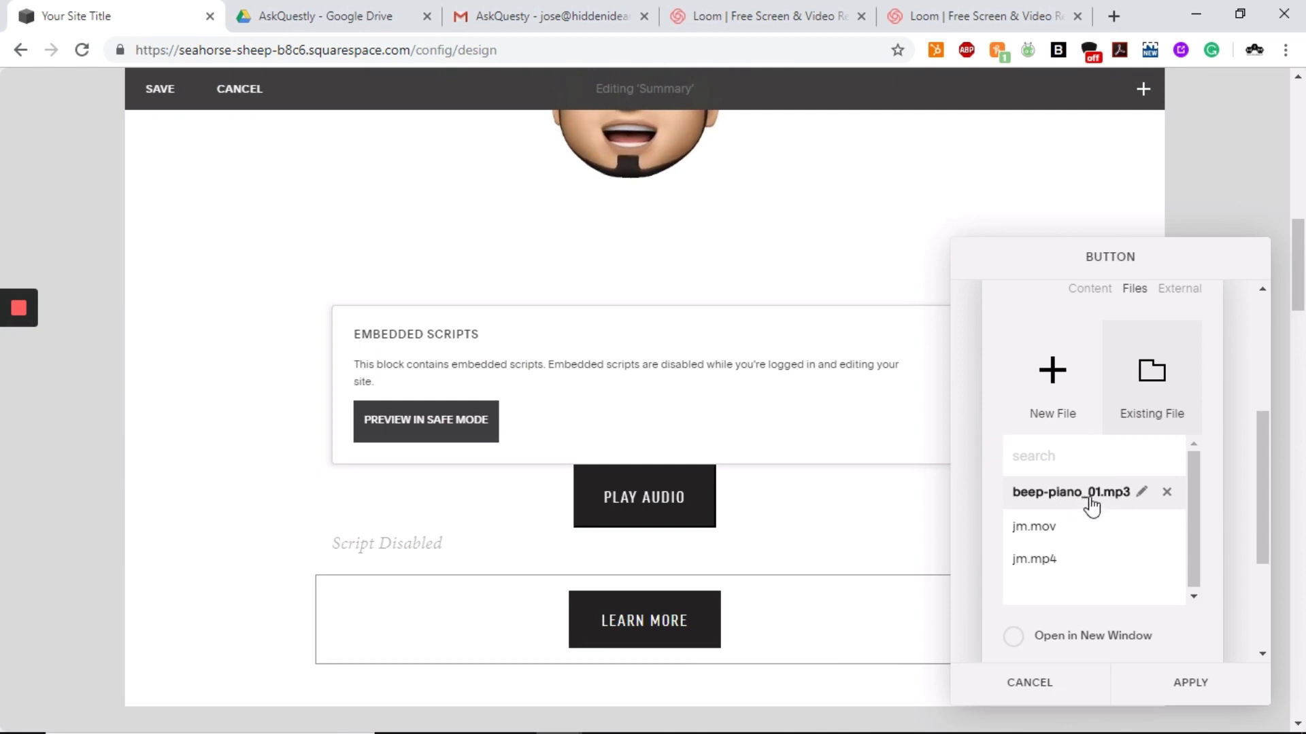
click(1088, 504)
mouse_move(1149, 502)
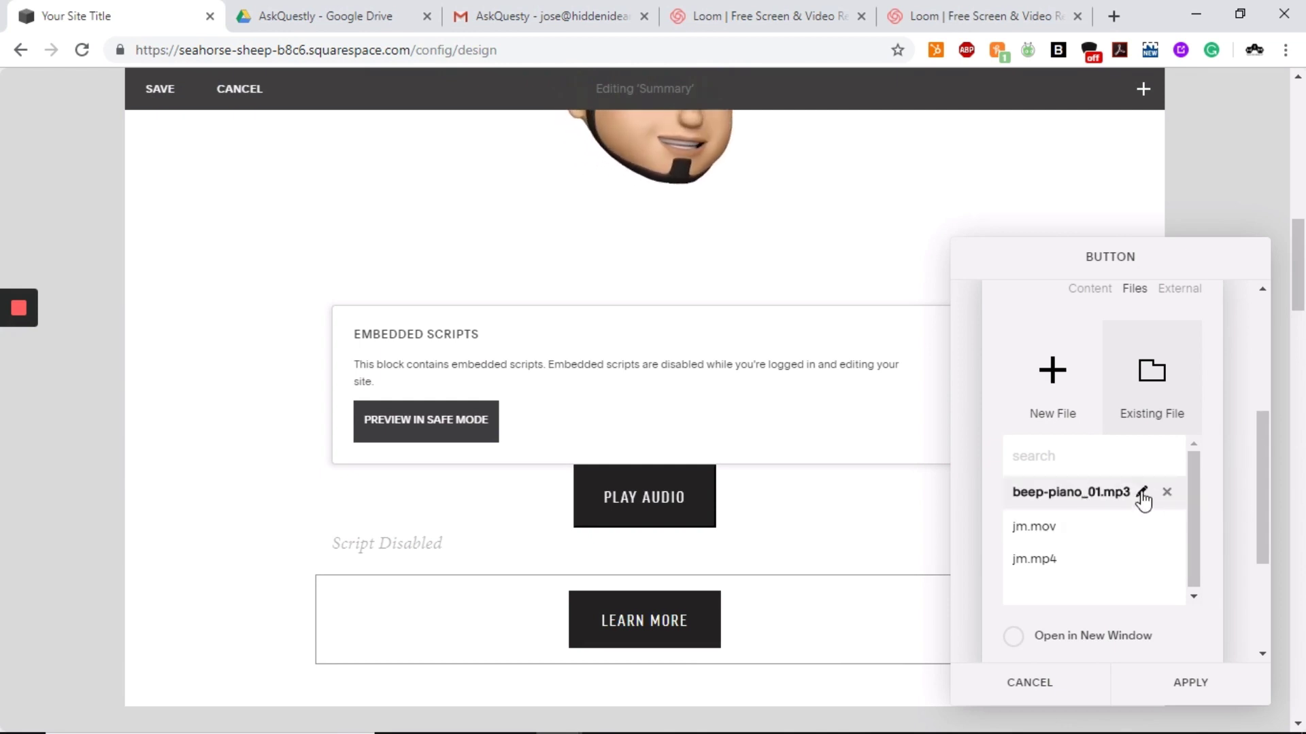
click(1140, 493)
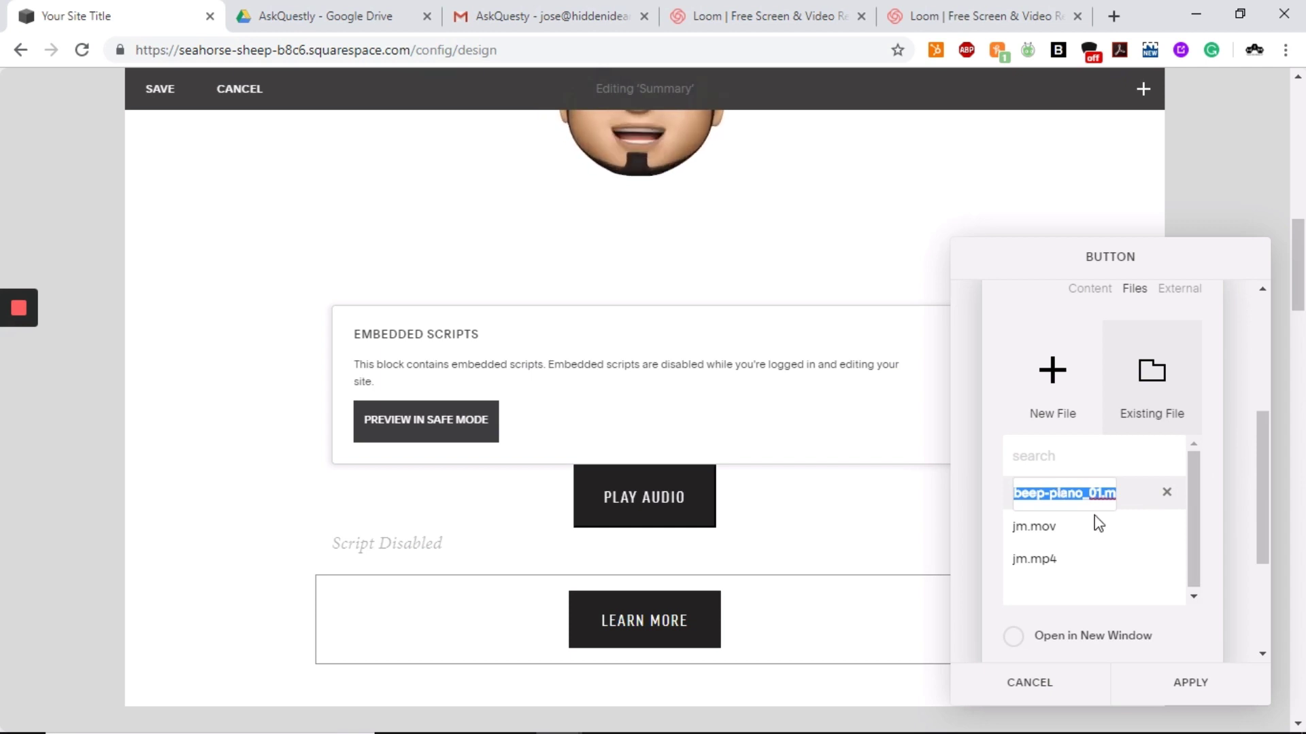
click(1251, 504)
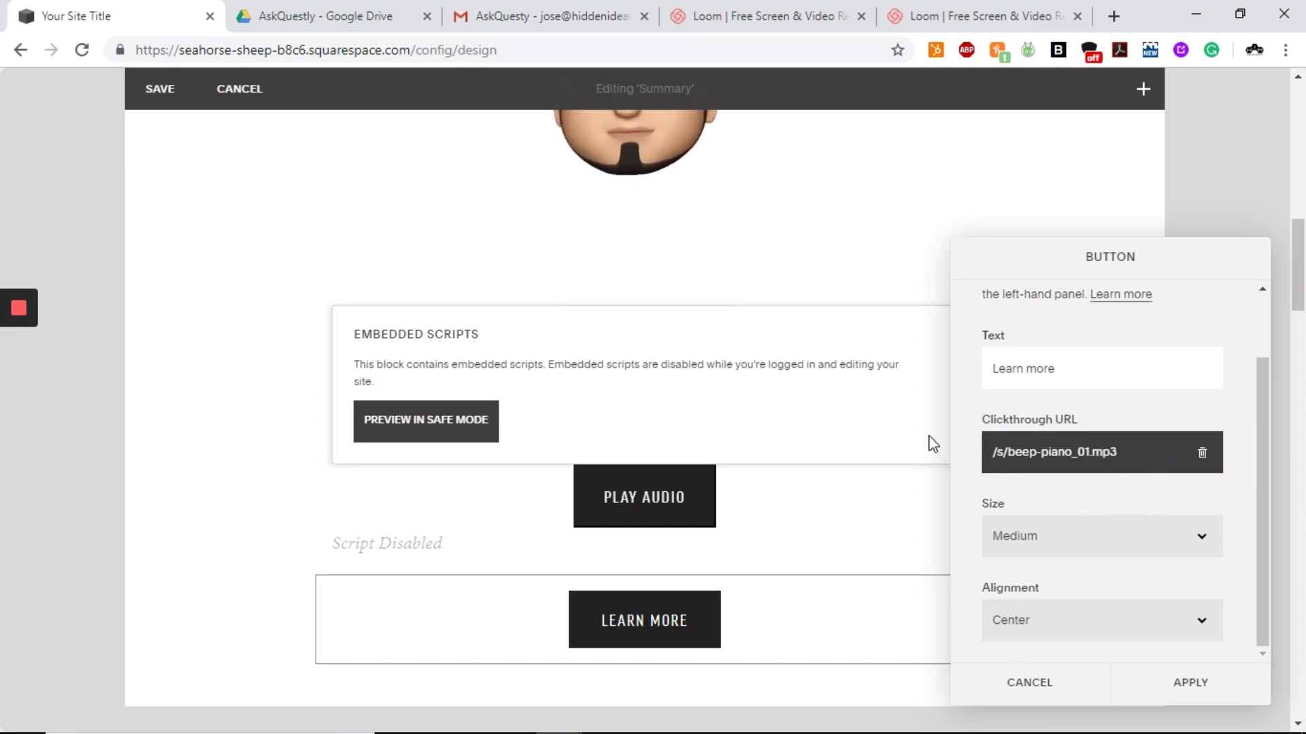
click(1206, 183)
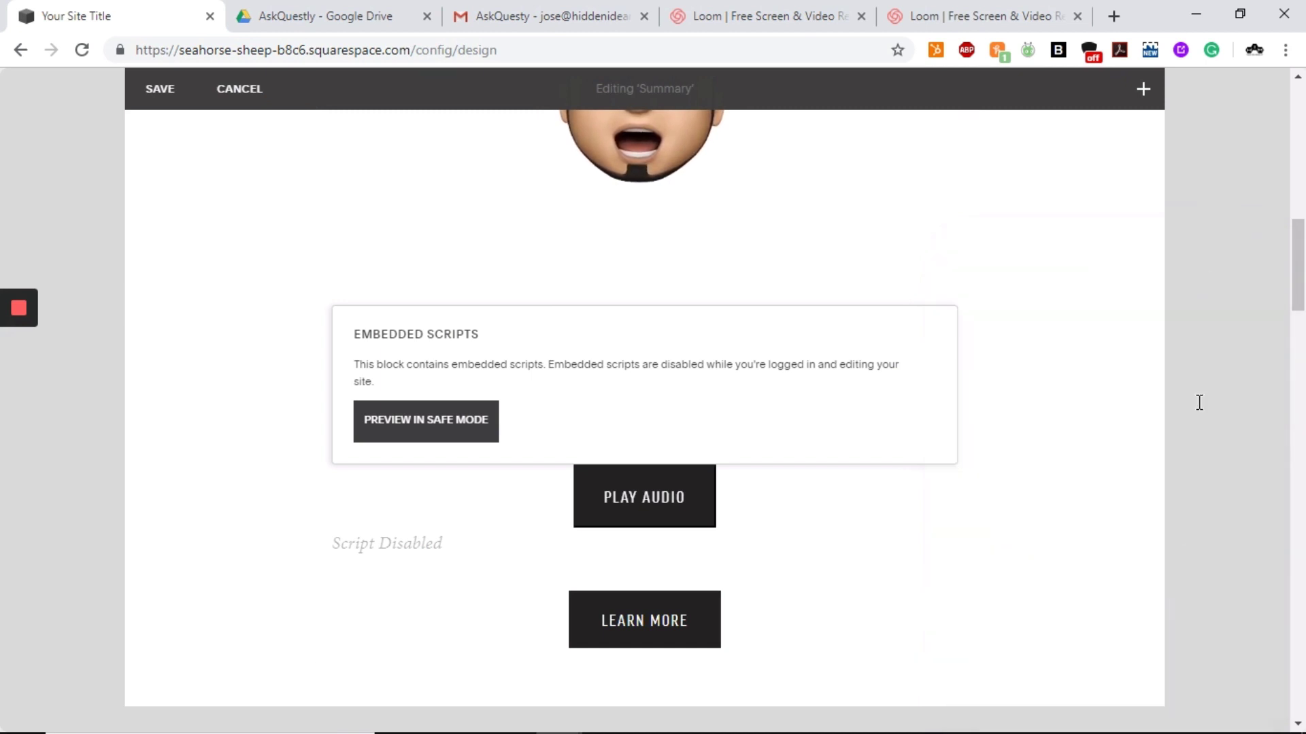
- Delete the Learn More button block and confirm
mouse_move(672, 627)
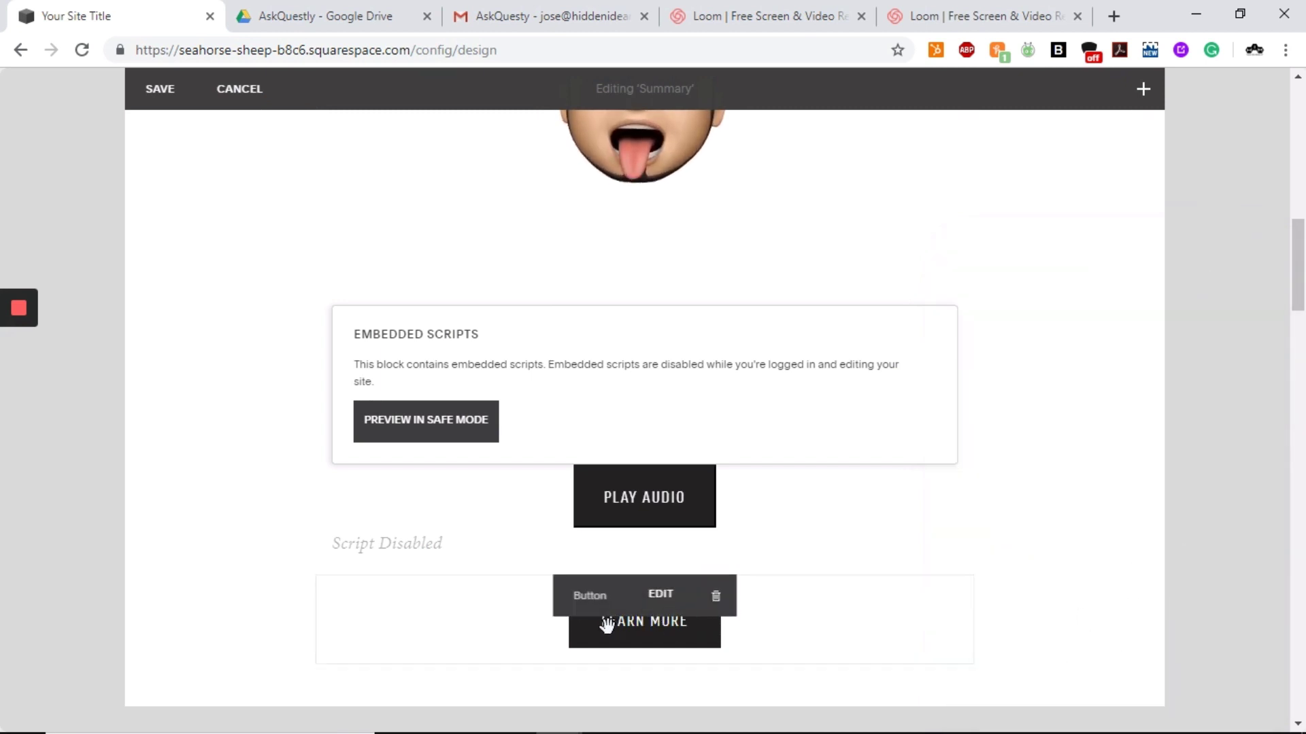
click(715, 598)
click(825, 663)
- In the Play Audio code block's HTML, fix the button href to "/contact"
mouse_move(594, 472)
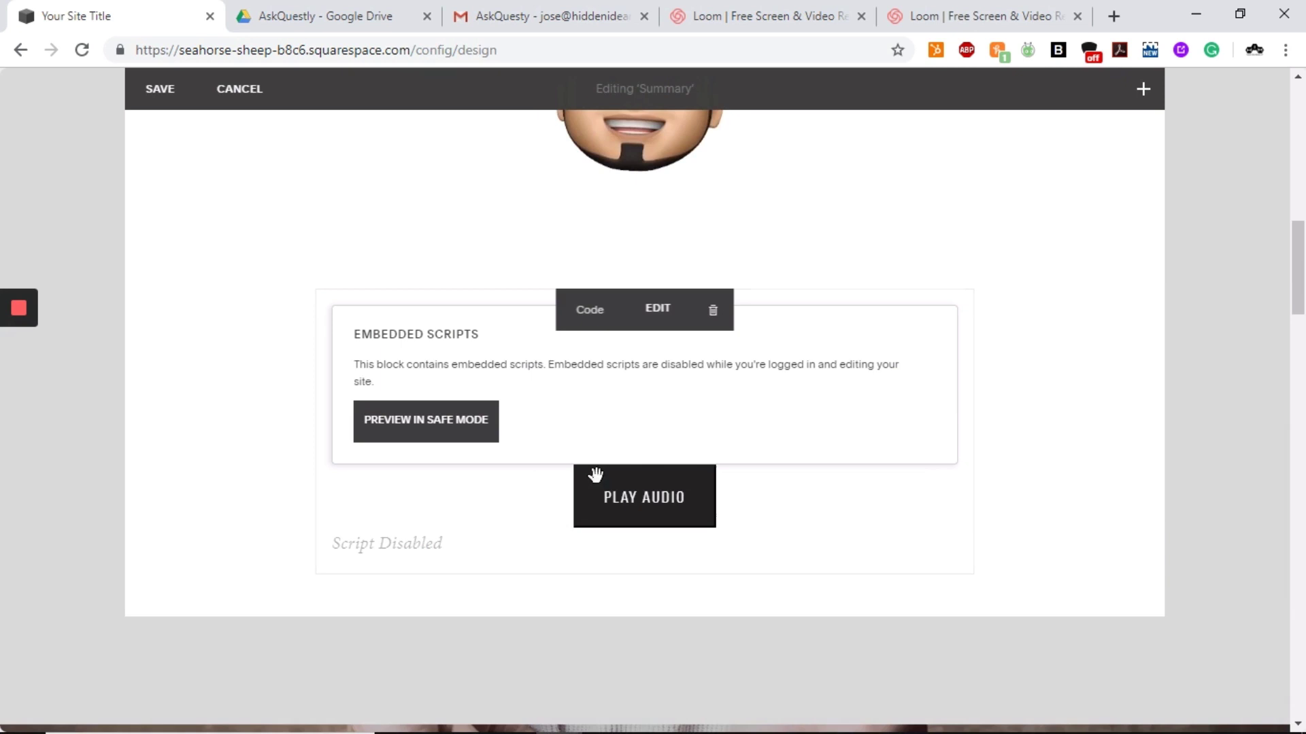
click(651, 313)
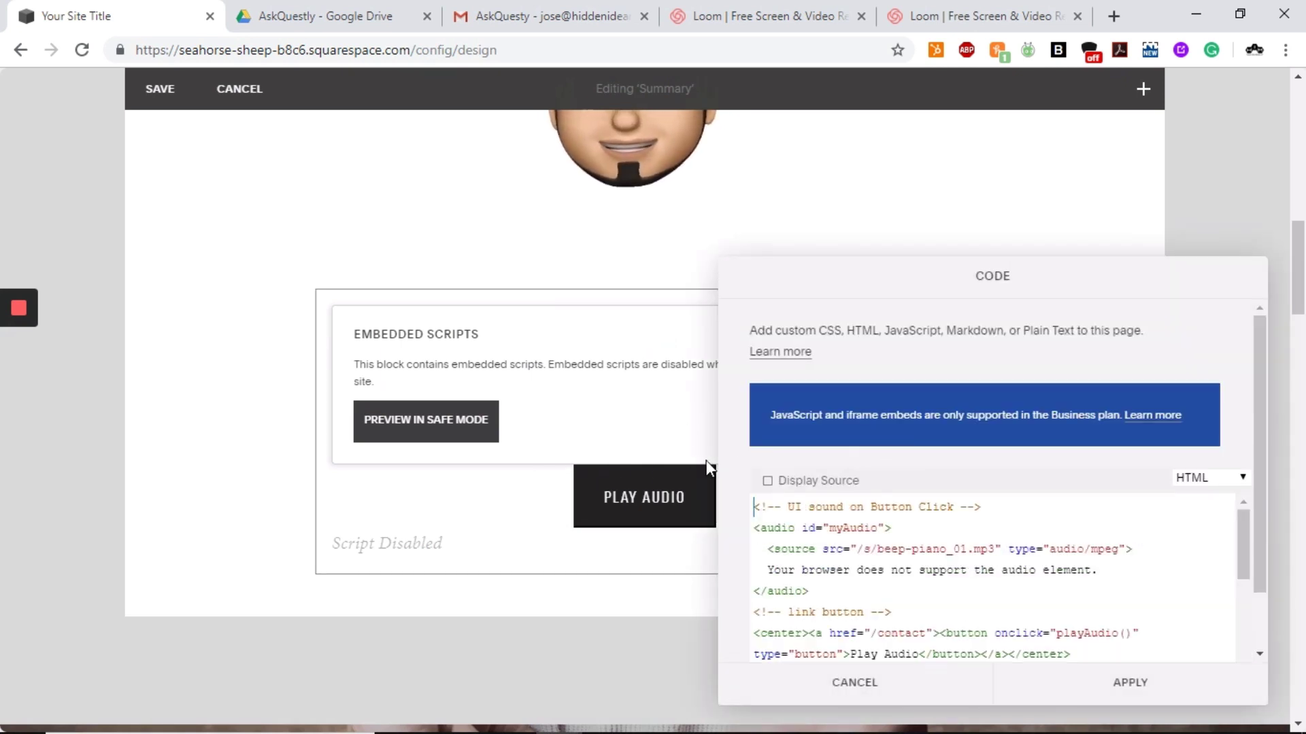
scroll(921, 570, down, 5)
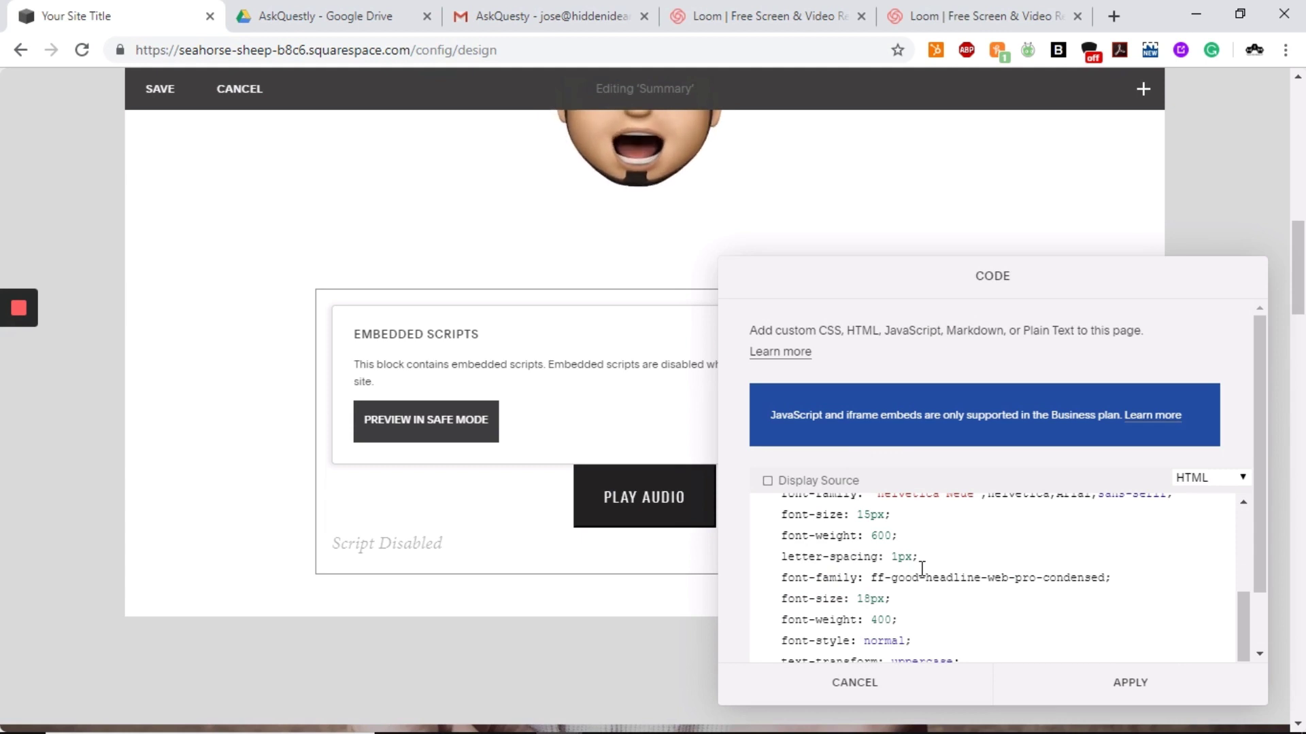
scroll(939, 583, up, 5)
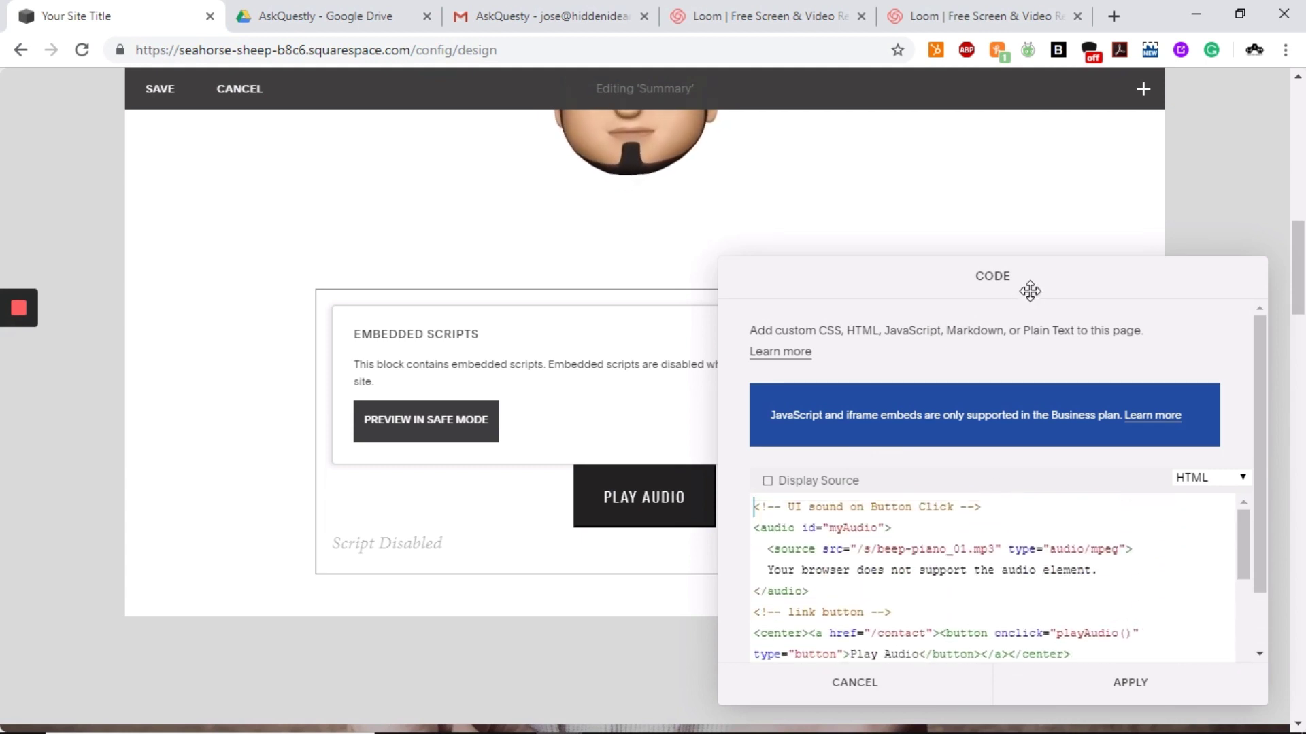
drag(1026, 288, 970, 193)
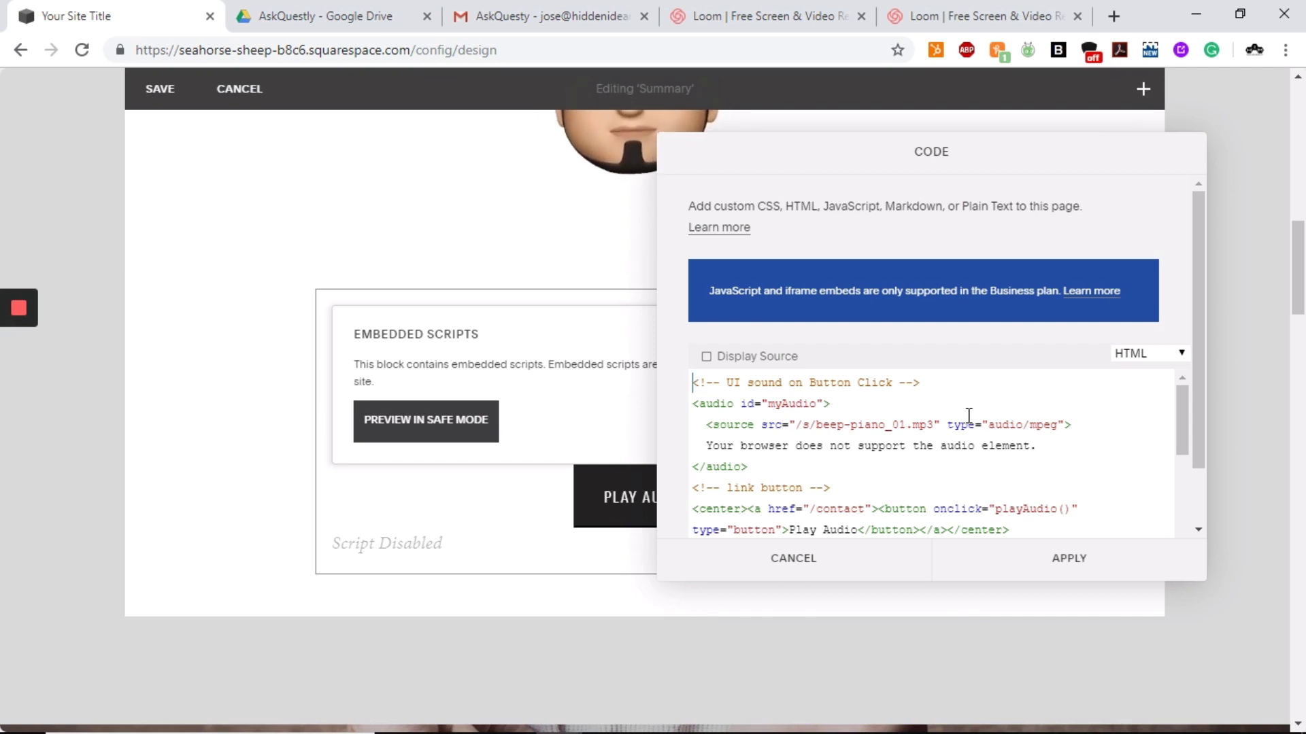
drag(801, 428, 905, 426)
click(823, 430)
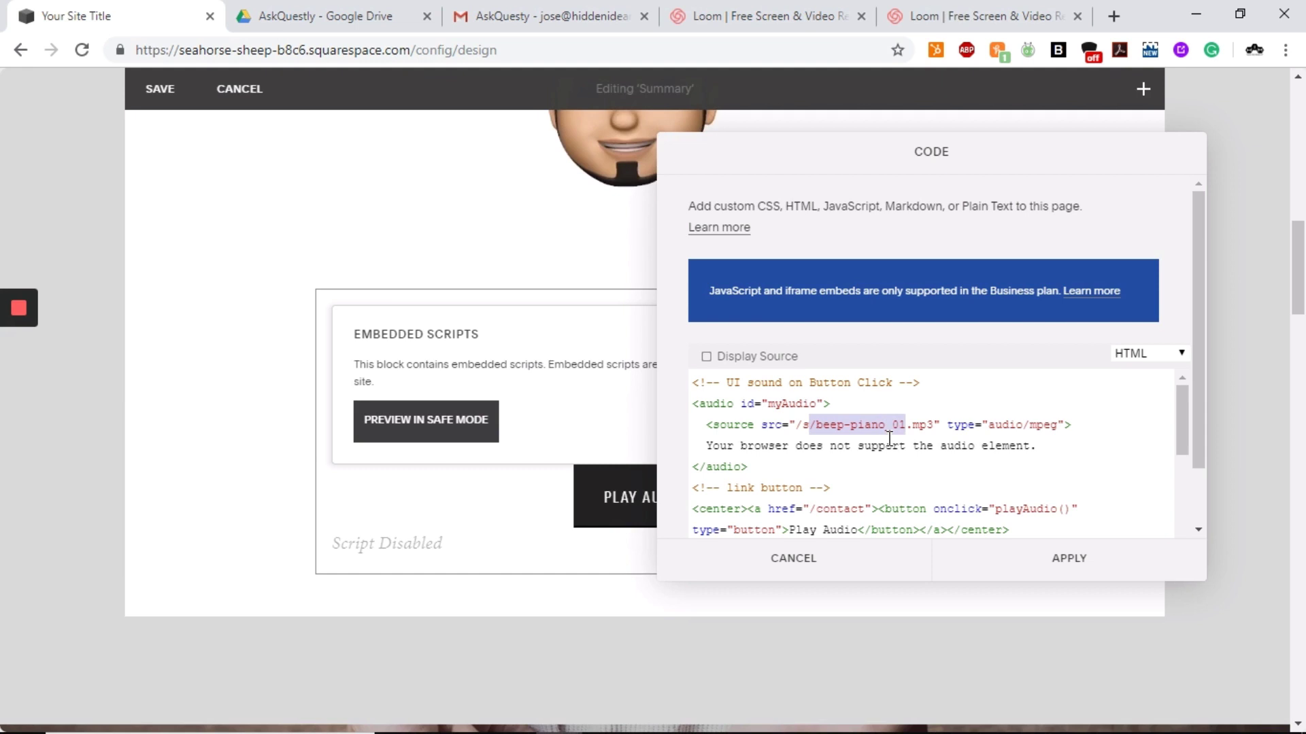
click(828, 427)
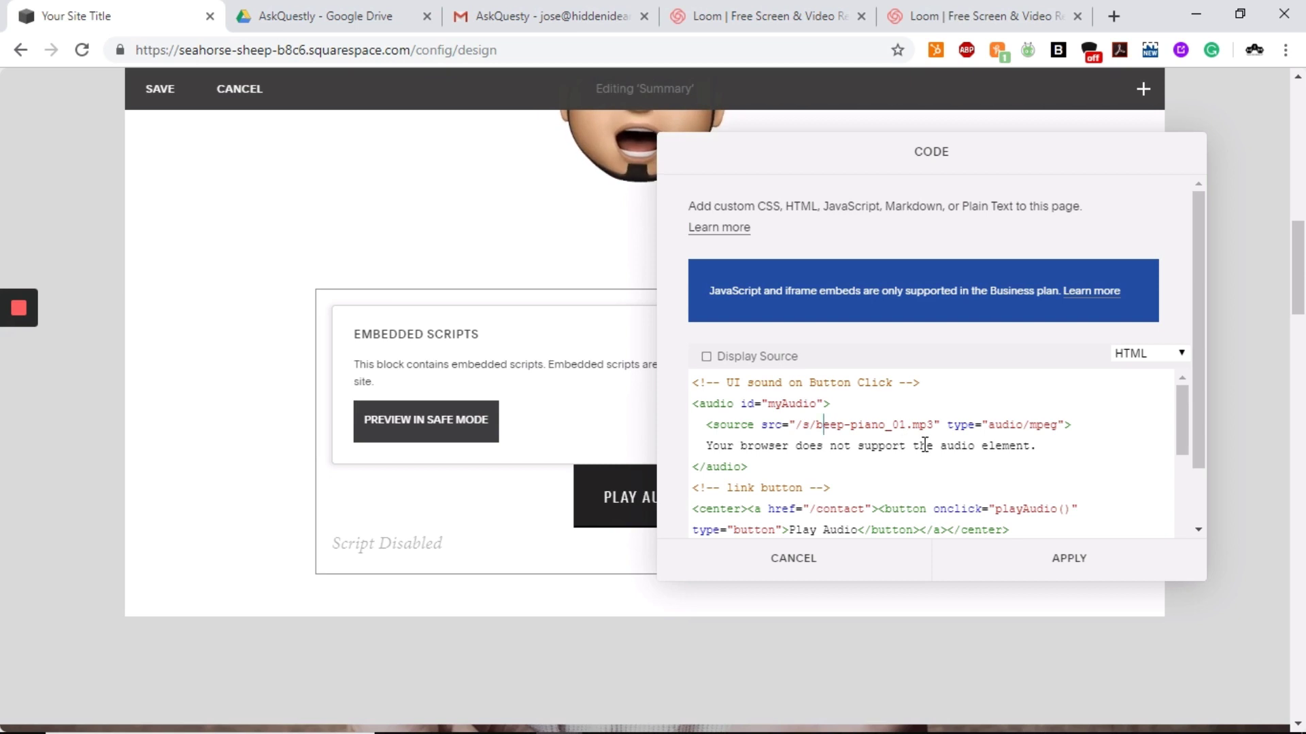
scroll(925, 460, down, 2)
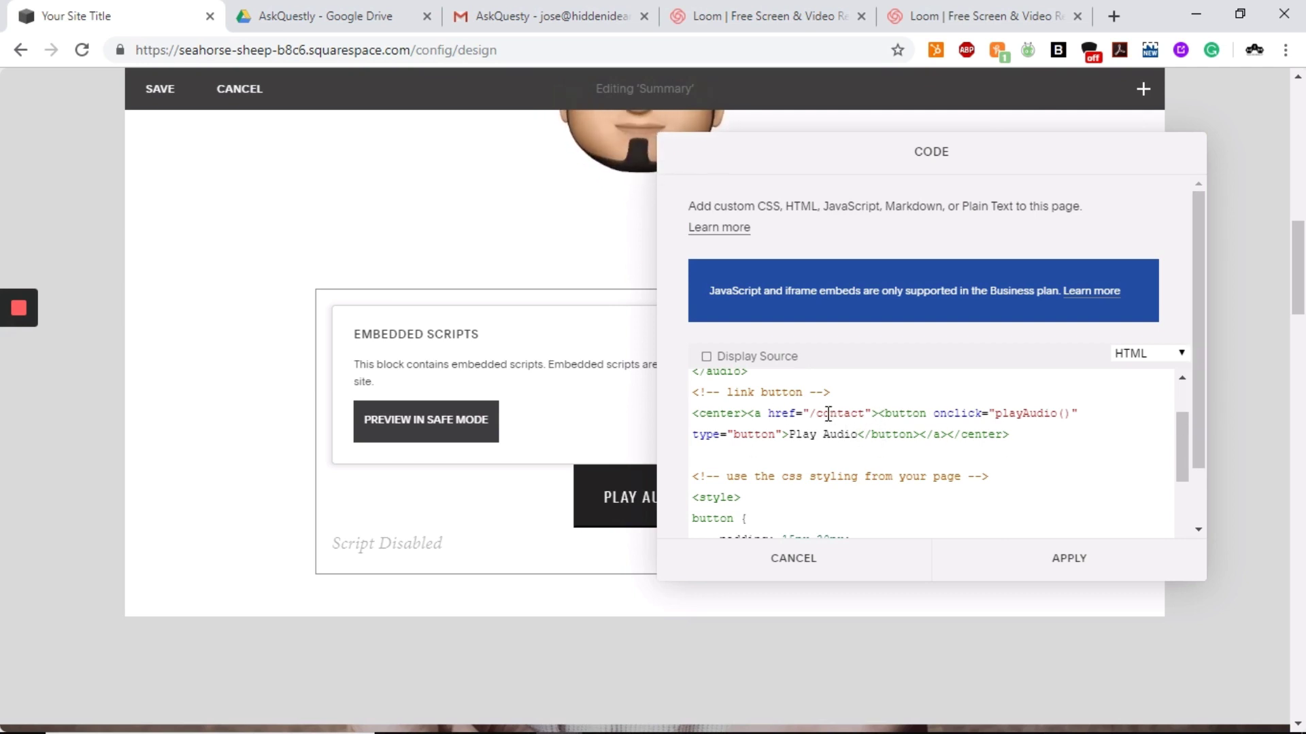
drag(810, 413, 867, 411)
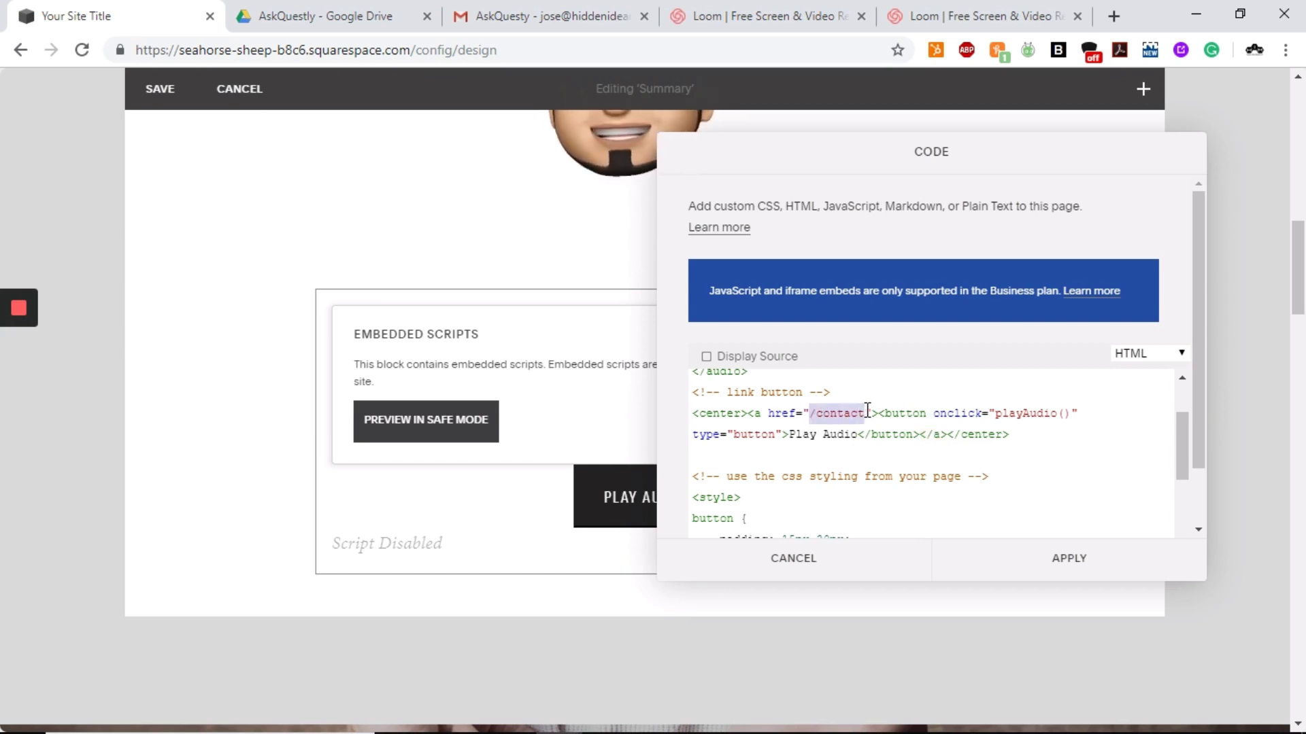
text(/)
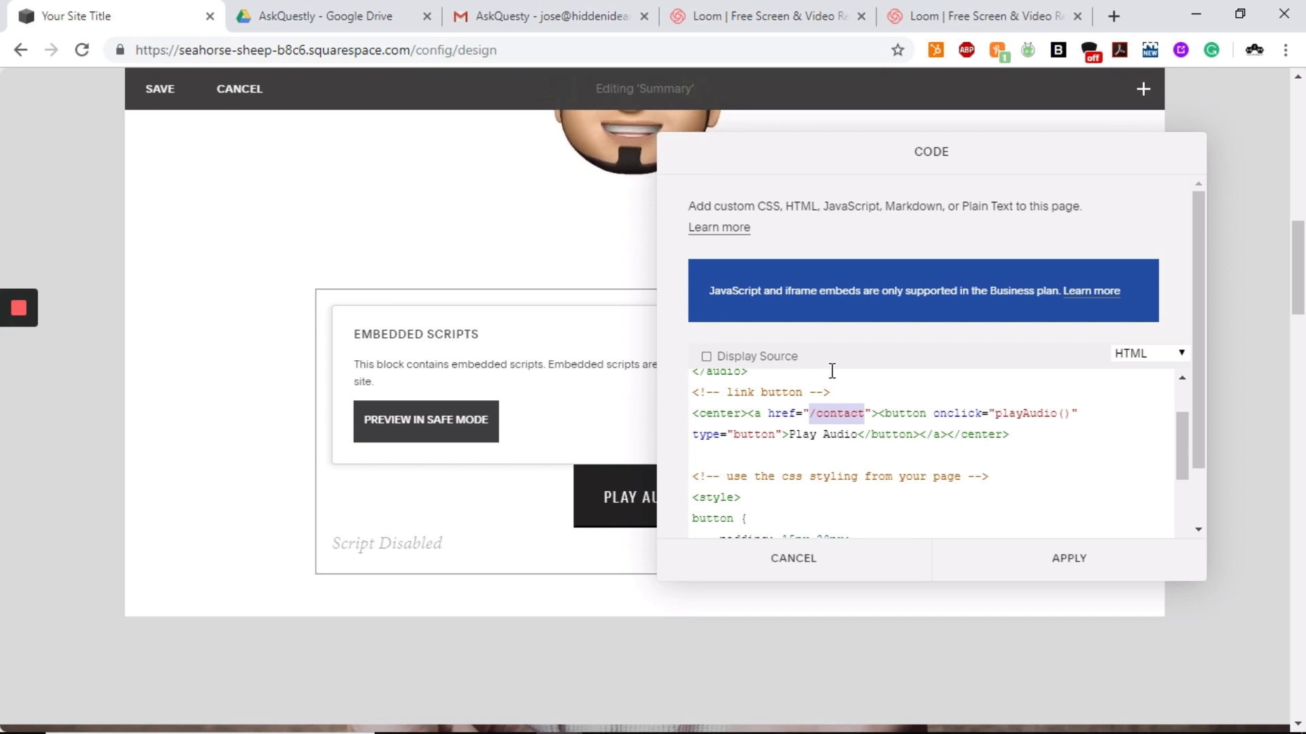
click(1053, 442)
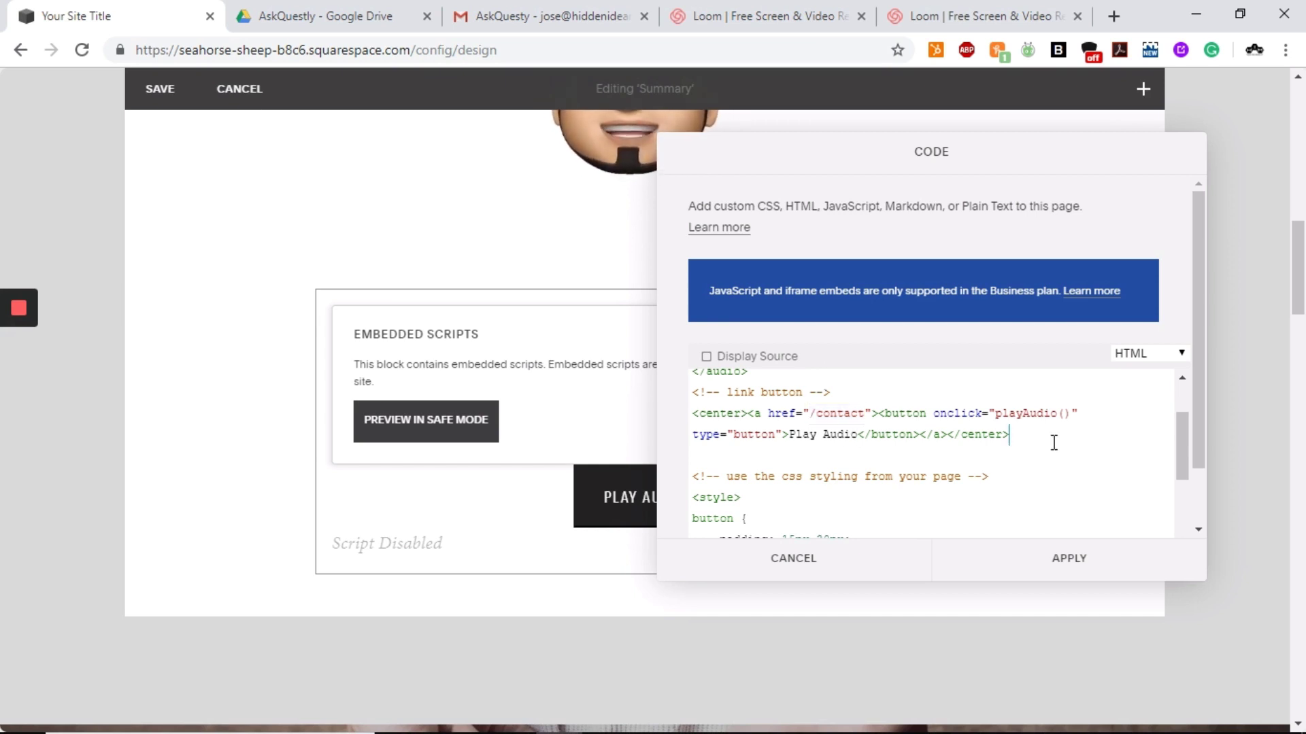
- Change the Play Audio button's CSS padding from 15px 30px to 5px 10px
scroll(1054, 443, down, 2)
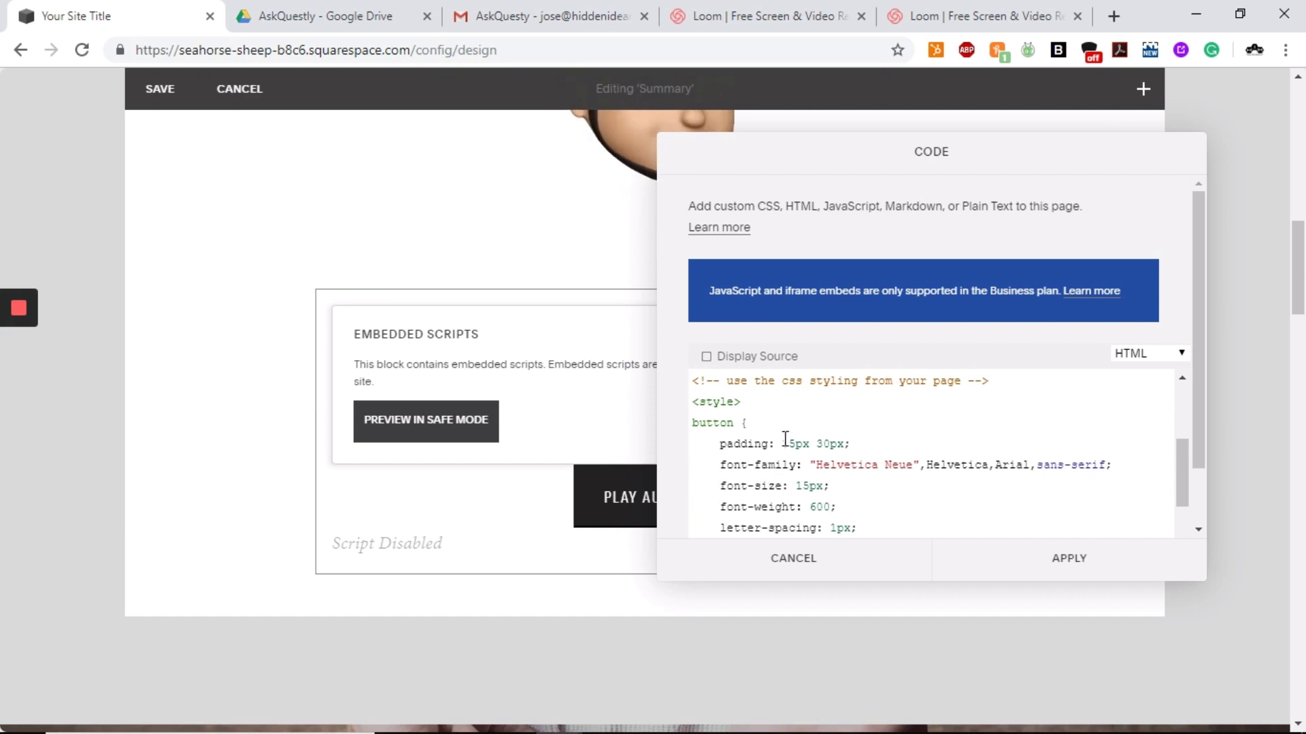
scroll(966, 476, down, 2)
drag(874, 149, 983, 141)
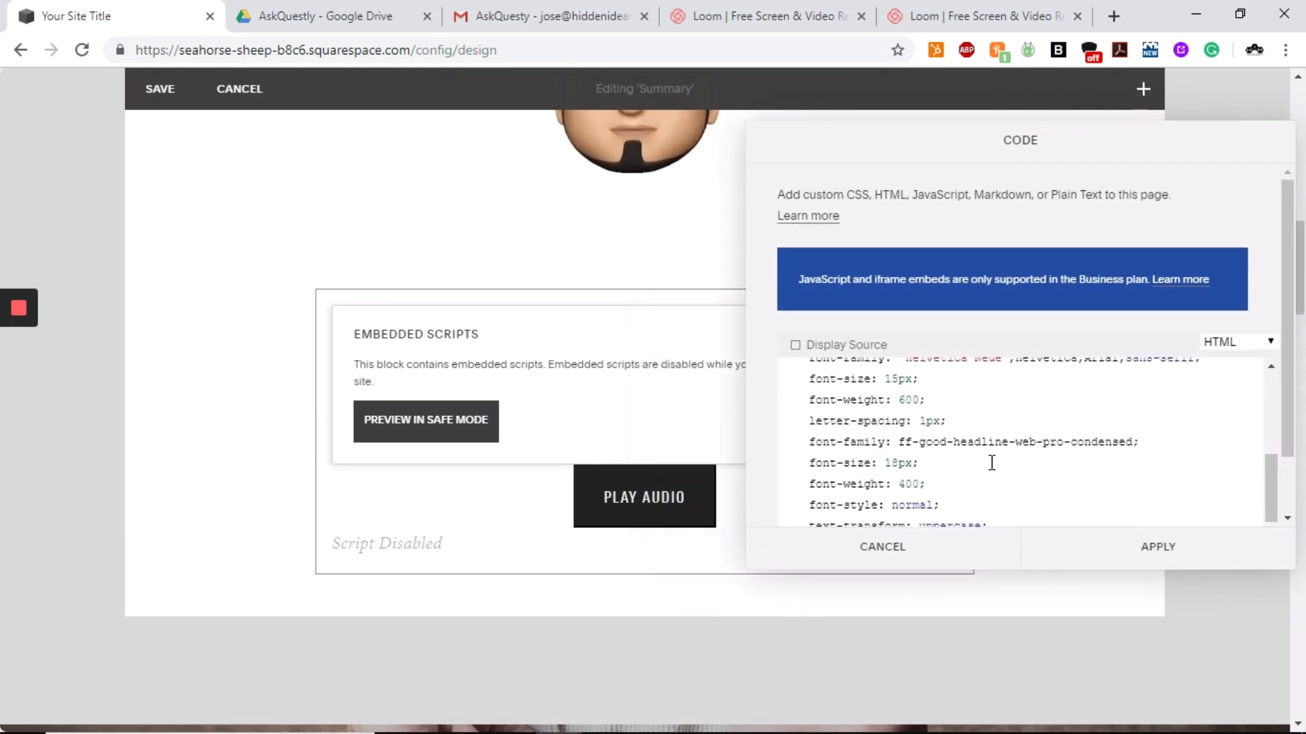
scroll(992, 462, up, 2)
drag(886, 433, 872, 432)
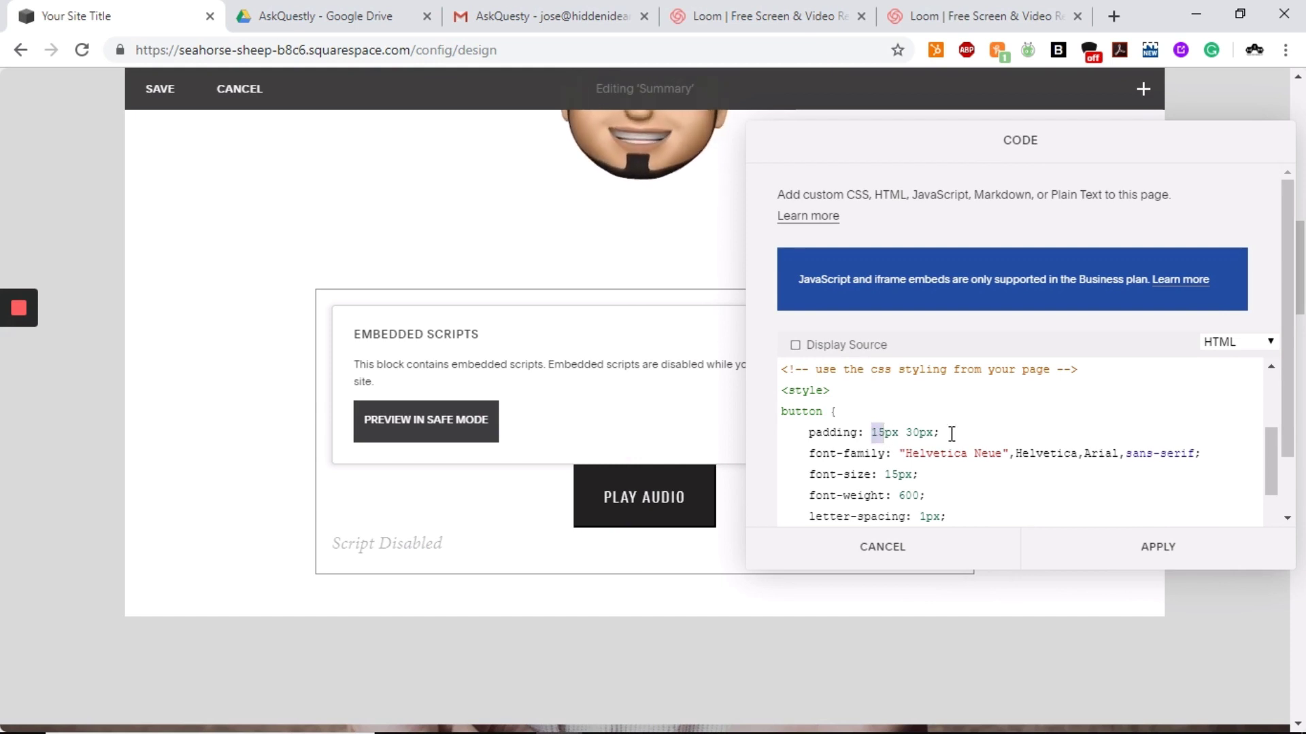
text(5)
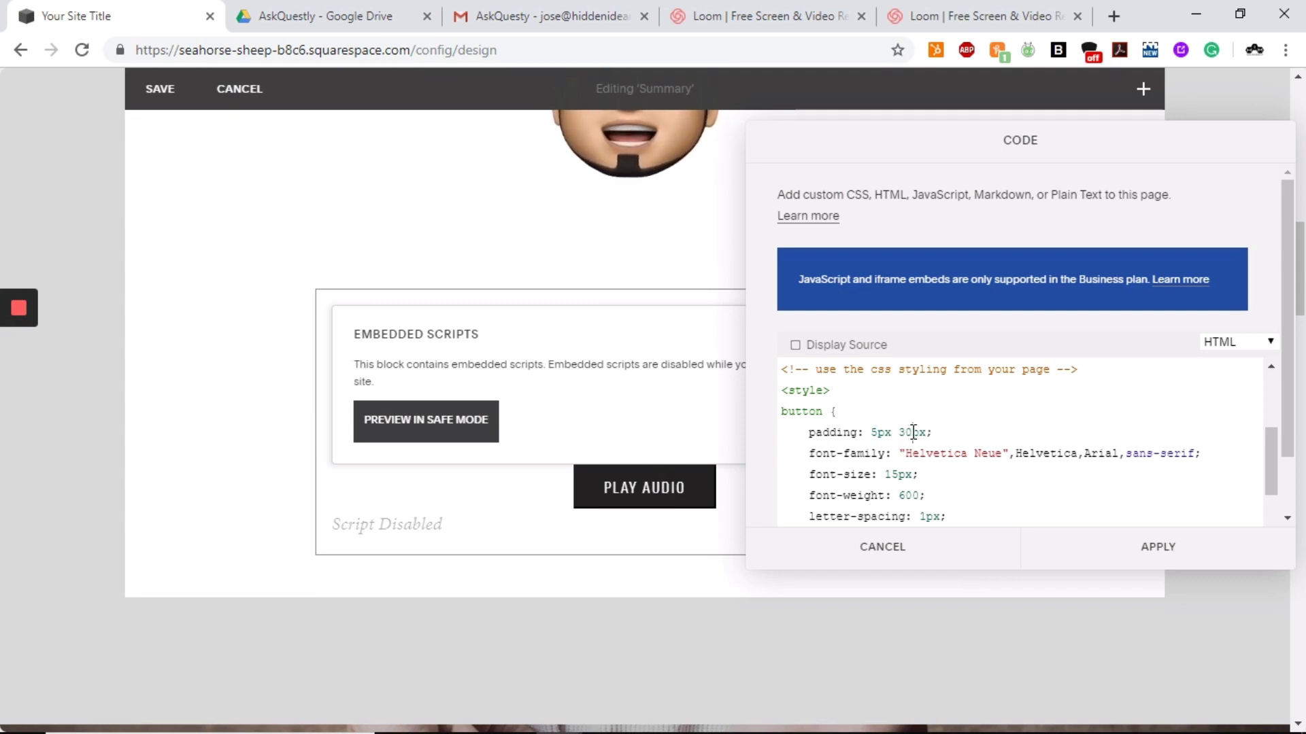
drag(912, 432, 900, 433)
text(10)
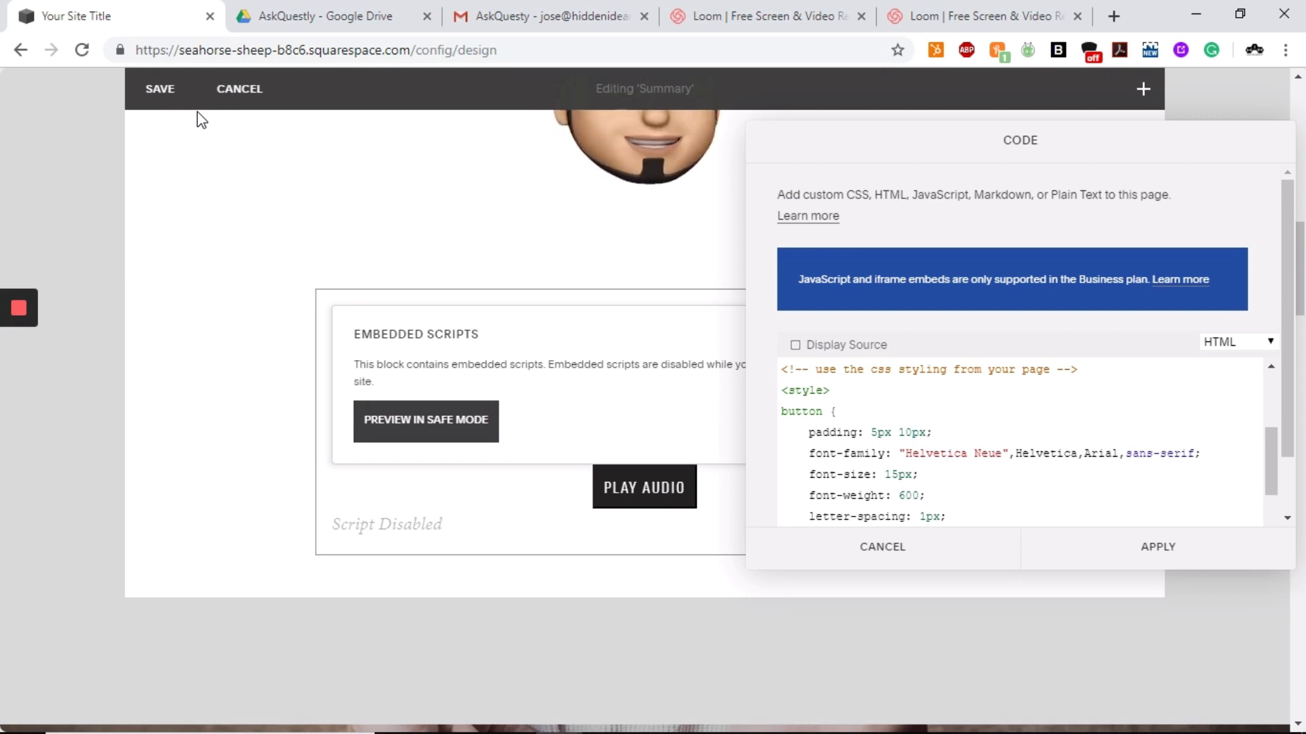
- Apply the code block, add a Learn More button below it, and save the Summary section
click(1198, 562)
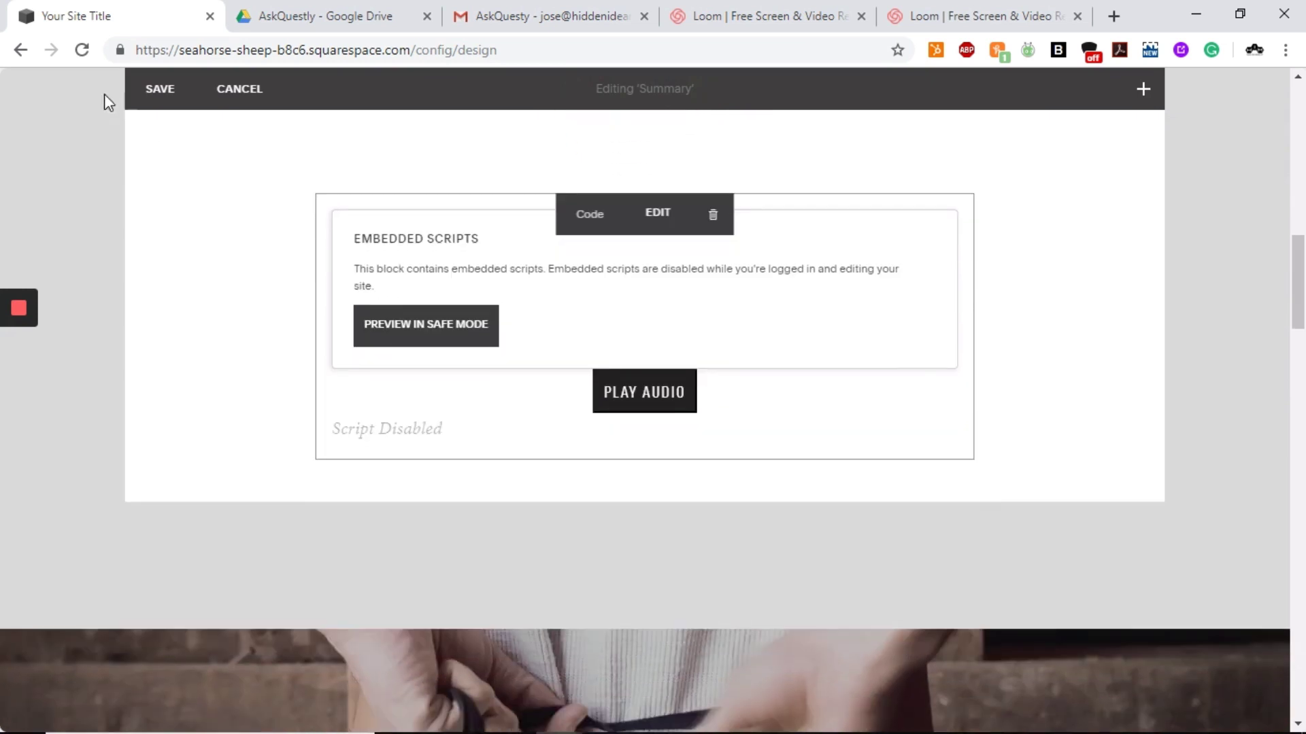
click(154, 101)
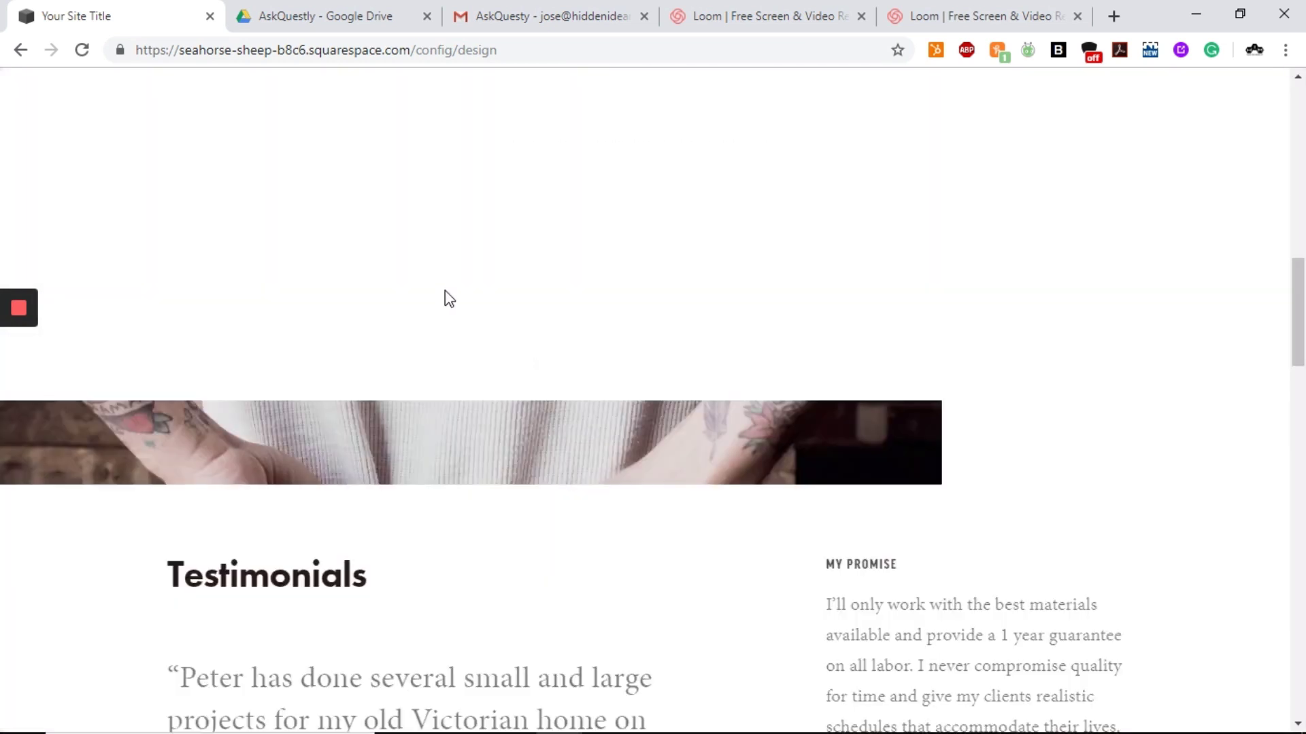
click(474, 529)
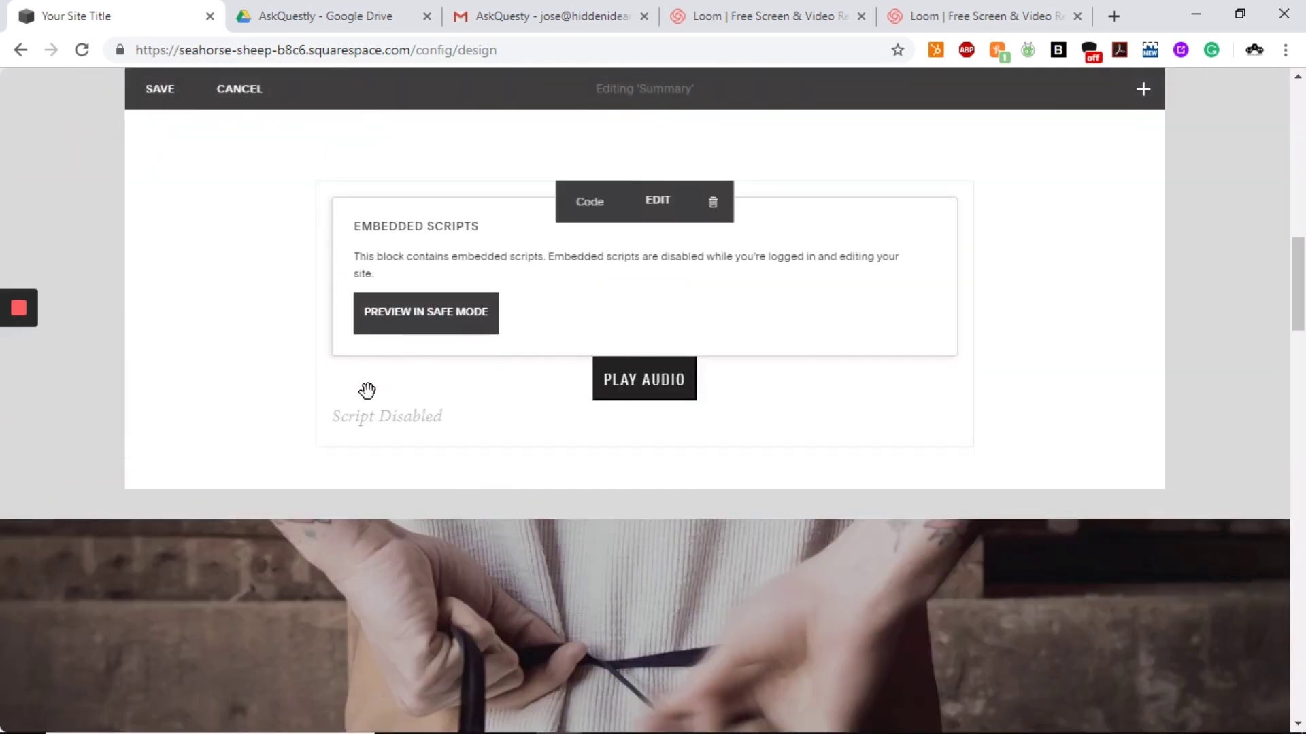
click(316, 448)
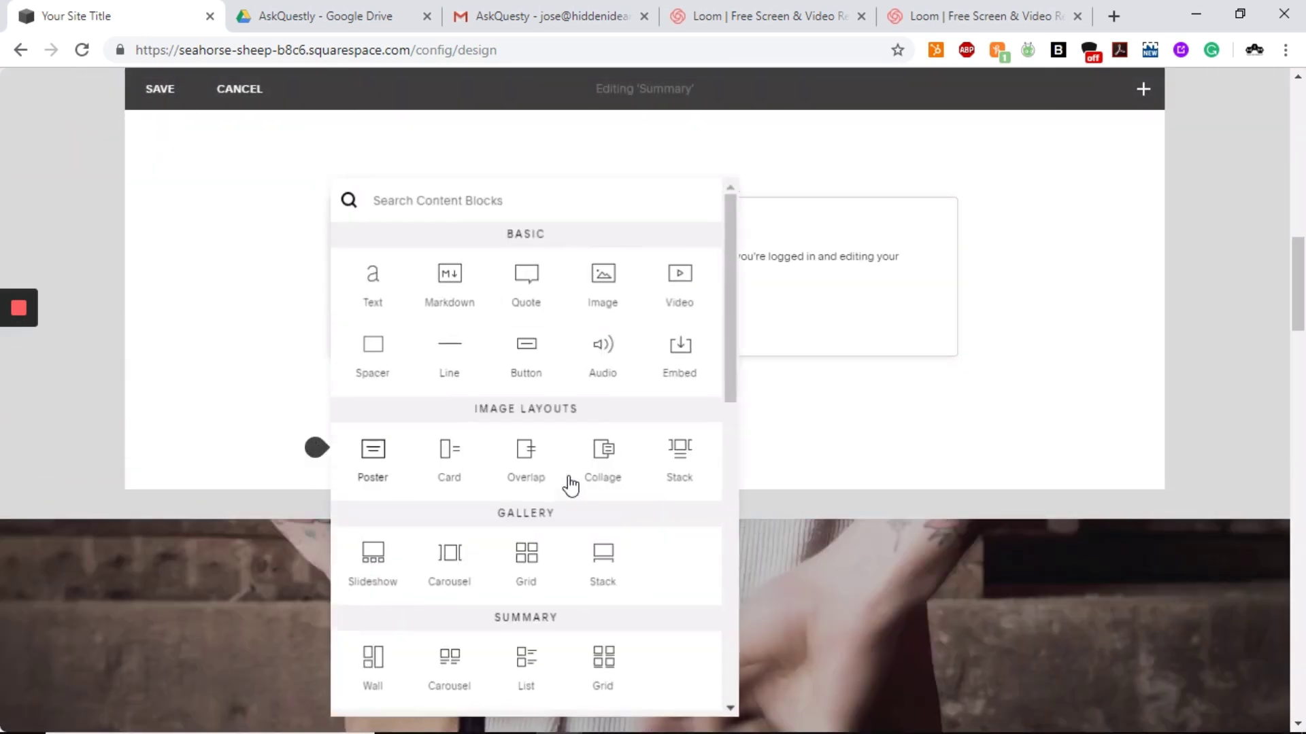
click(533, 359)
click(1251, 693)
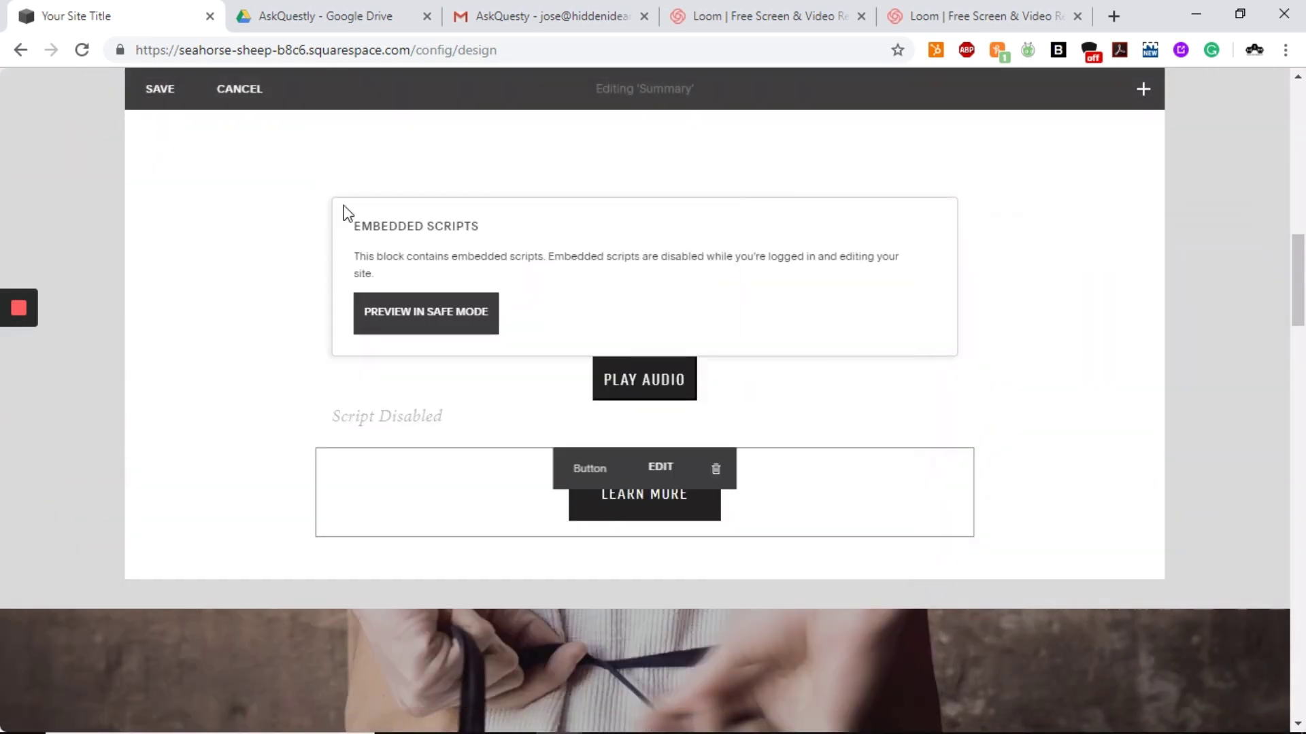
click(151, 96)
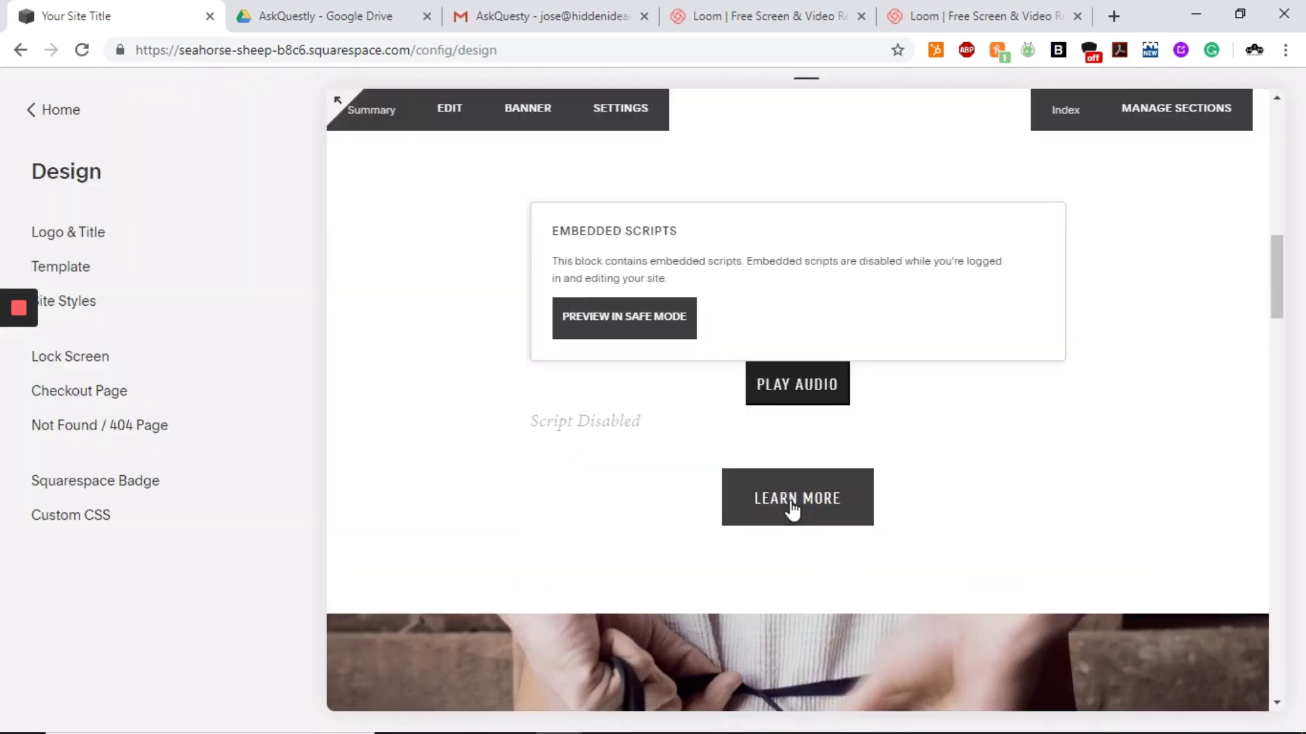
- Inspect the Learn More button's link element in Chrome DevTools
right_click(858, 508)
click(914, 712)
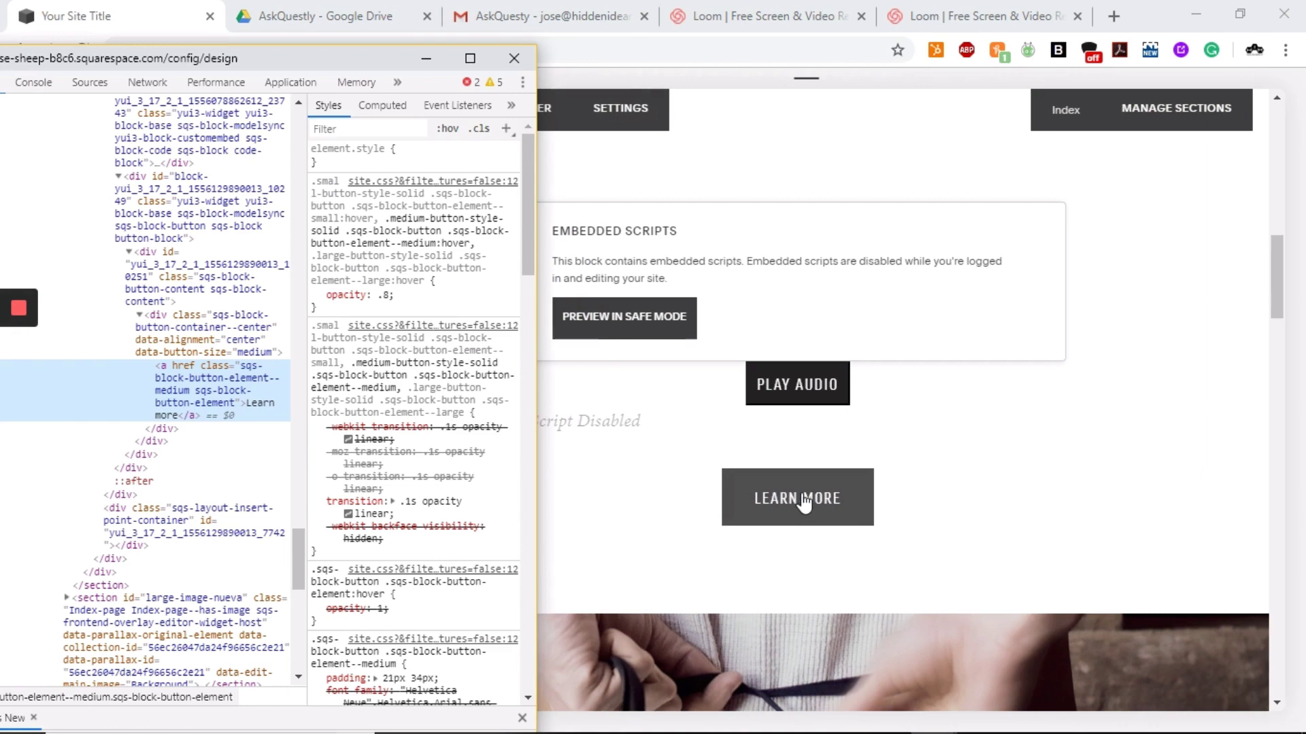
click(805, 503)
mouse_move(945, 714)
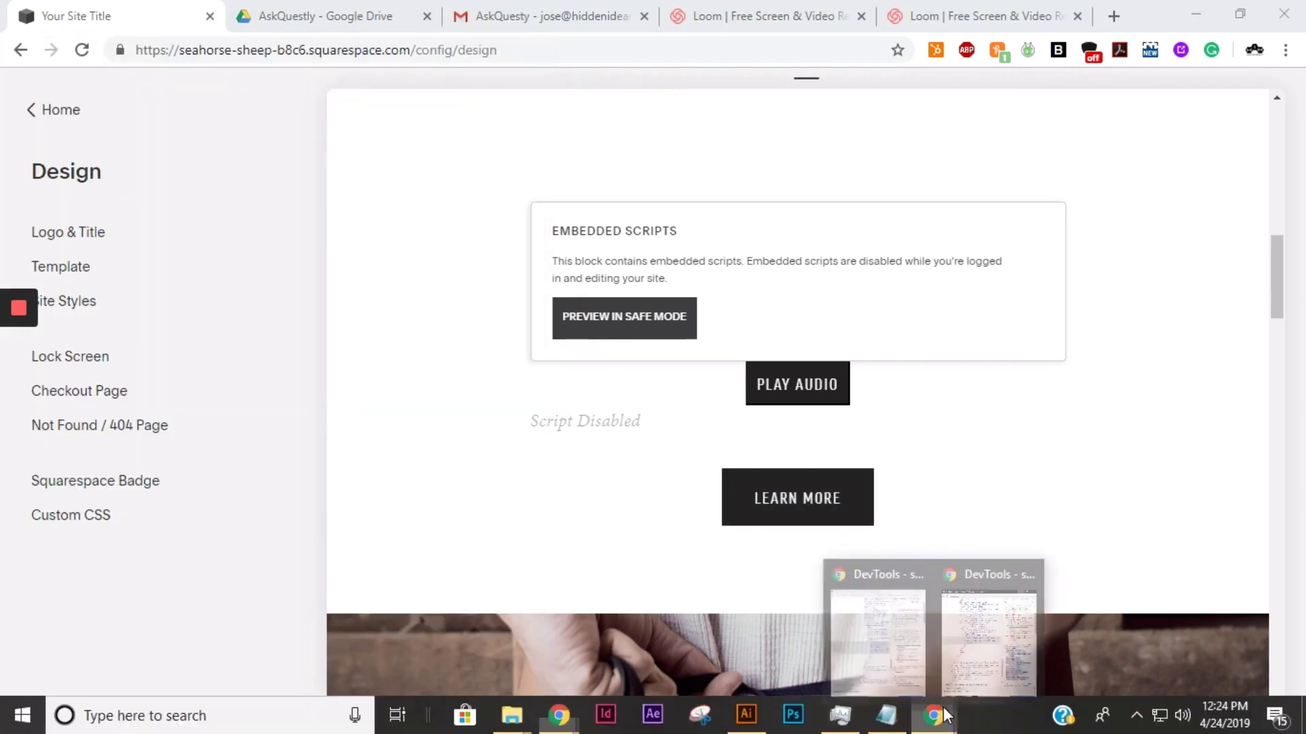
click(969, 631)
right_click(833, 500)
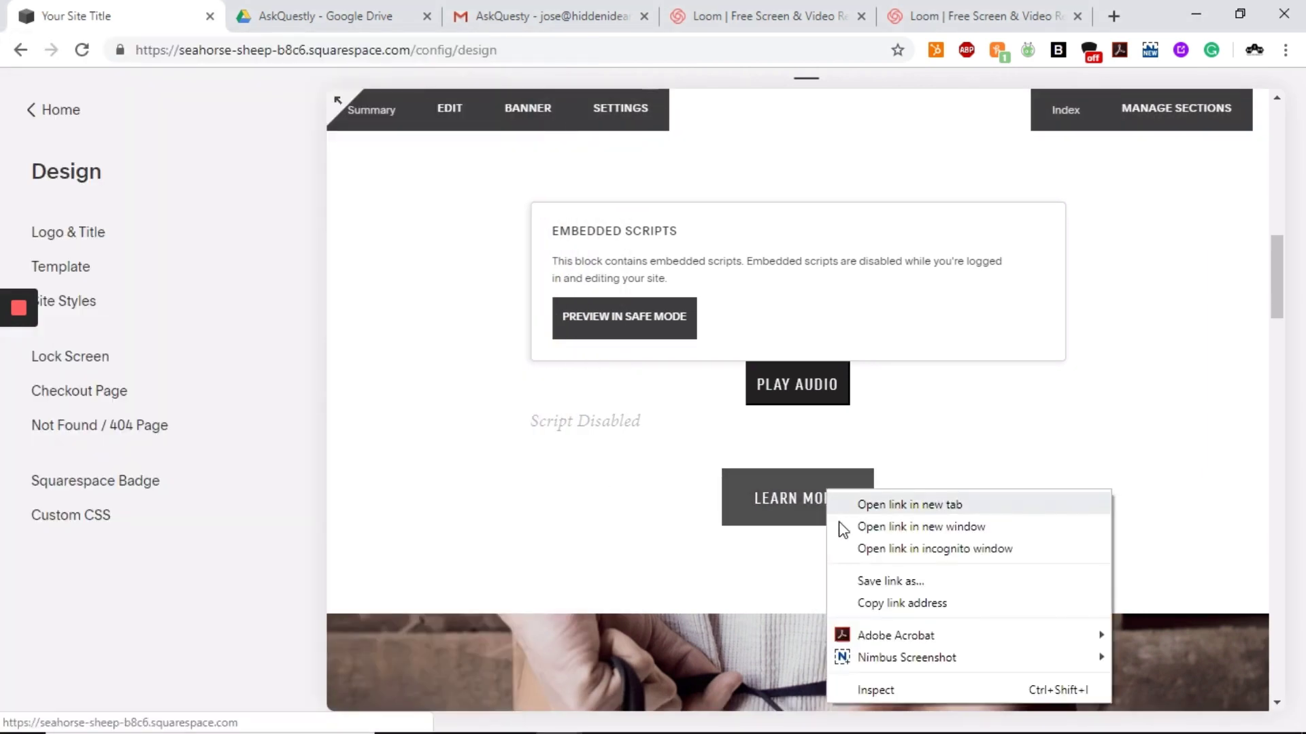
click(880, 691)
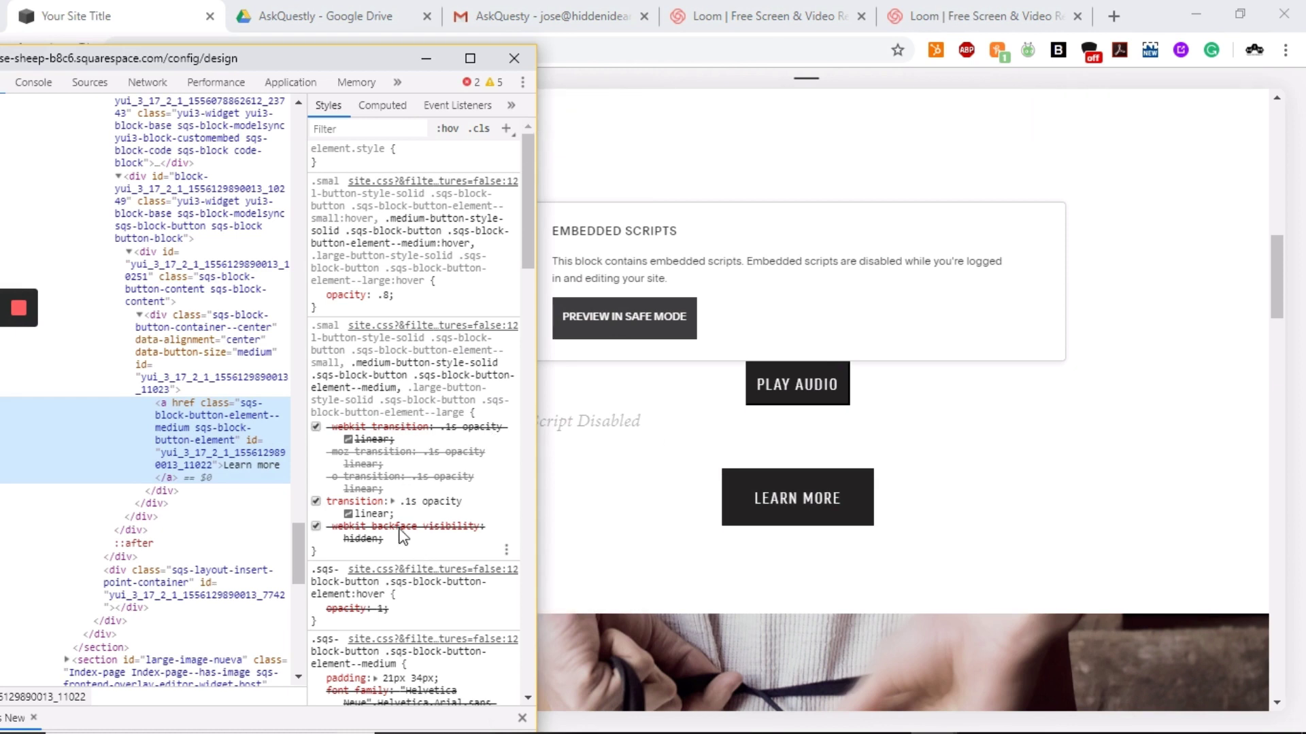
- Scroll the Styles pane and highlight the button's Helvetica Neue font-family rule
scroll(405, 488, down, 3)
scroll(410, 484, down, 3)
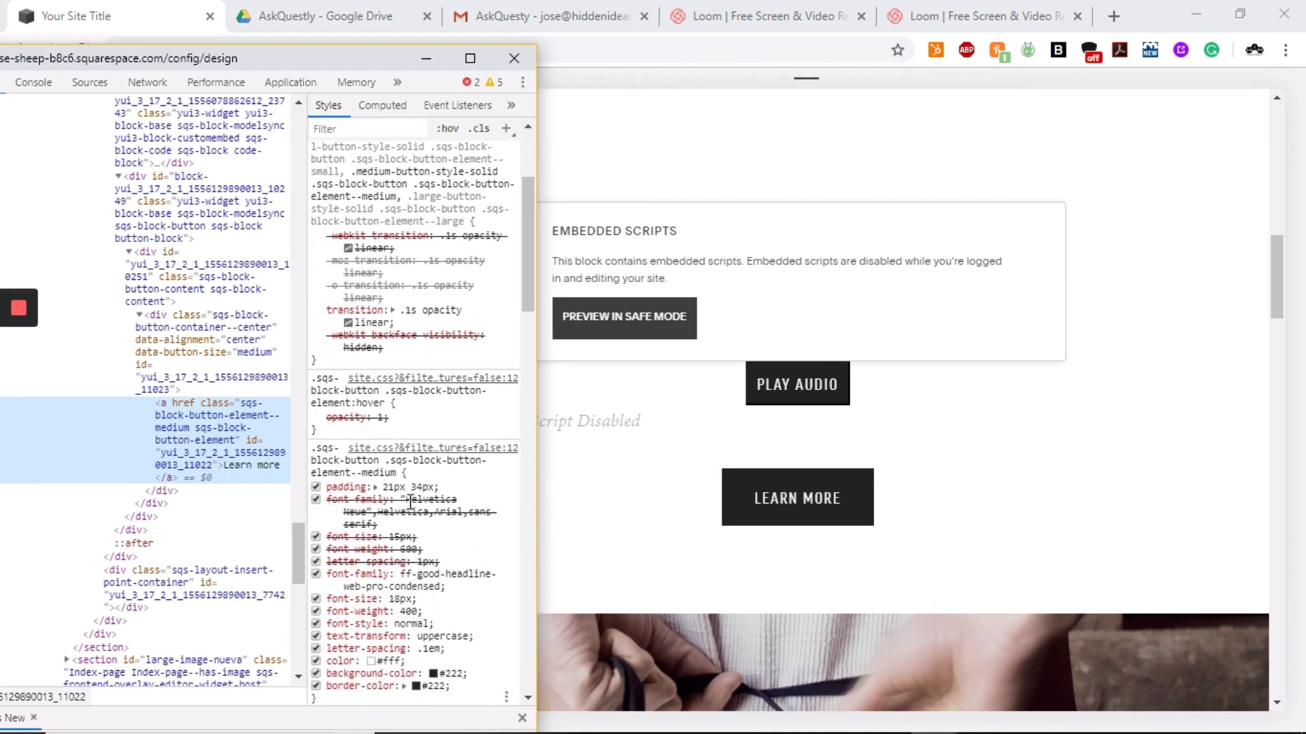
drag(406, 501, 384, 529)
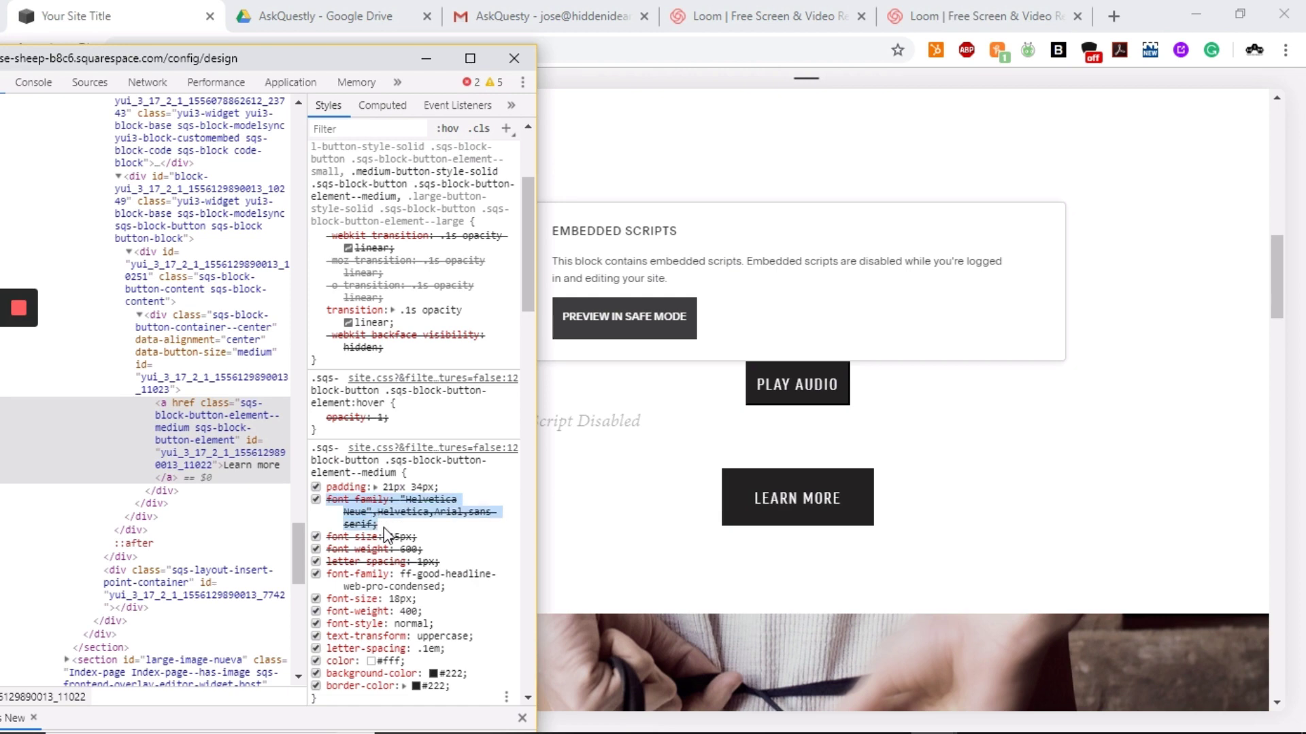
- Back in Squarespace, edit the Summary section and open the Play Audio code block's code
click(794, 418)
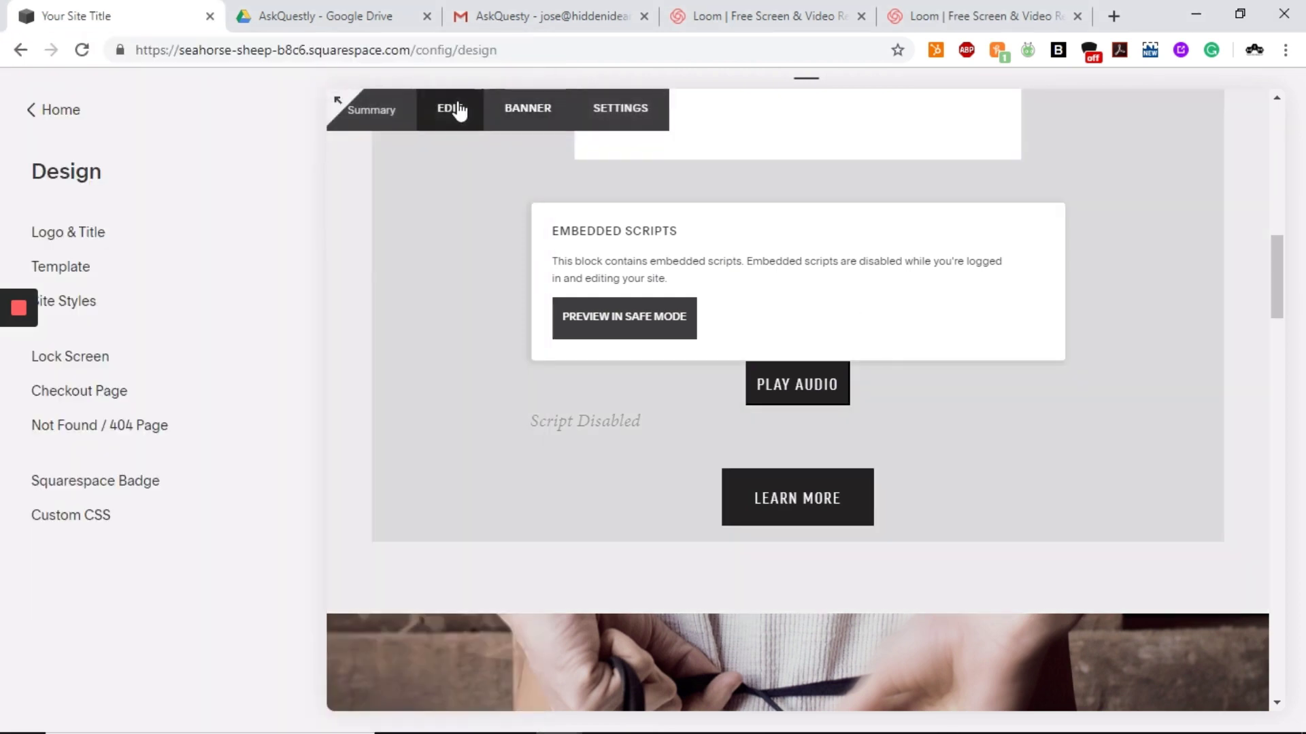
click(458, 110)
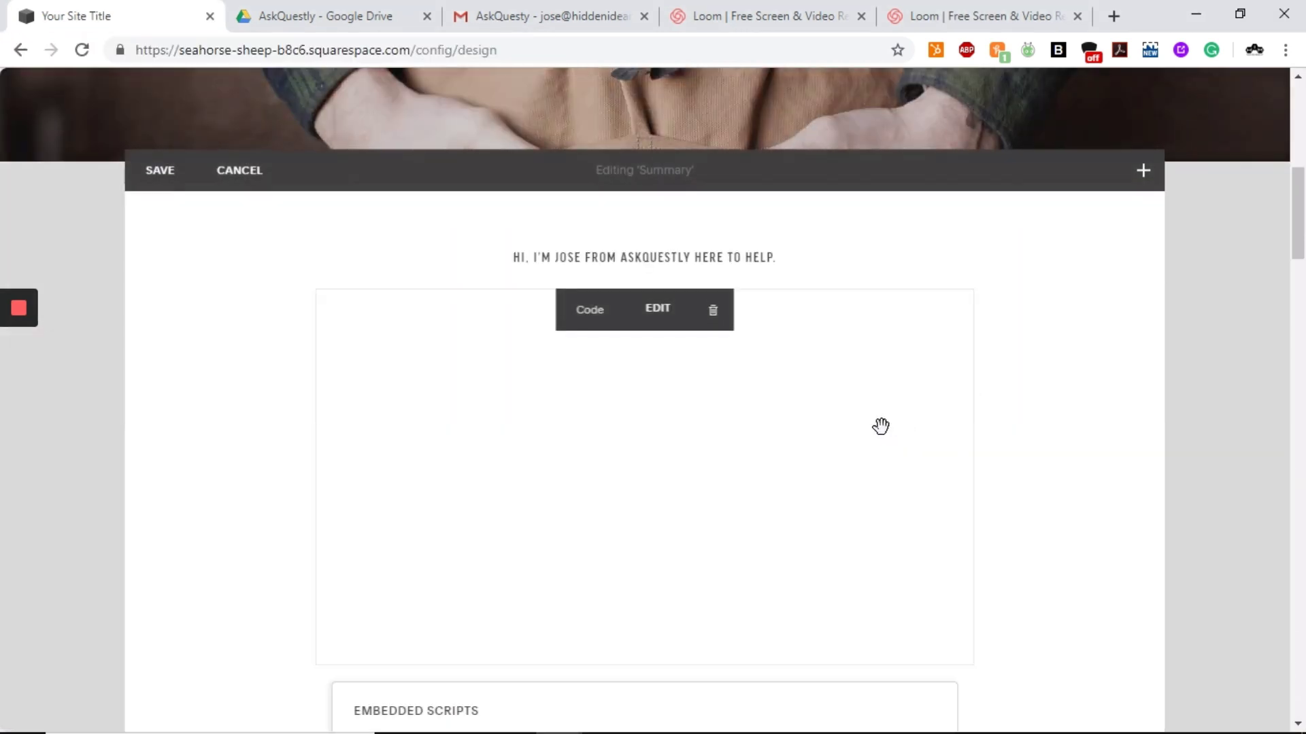
scroll(675, 376, down, 5)
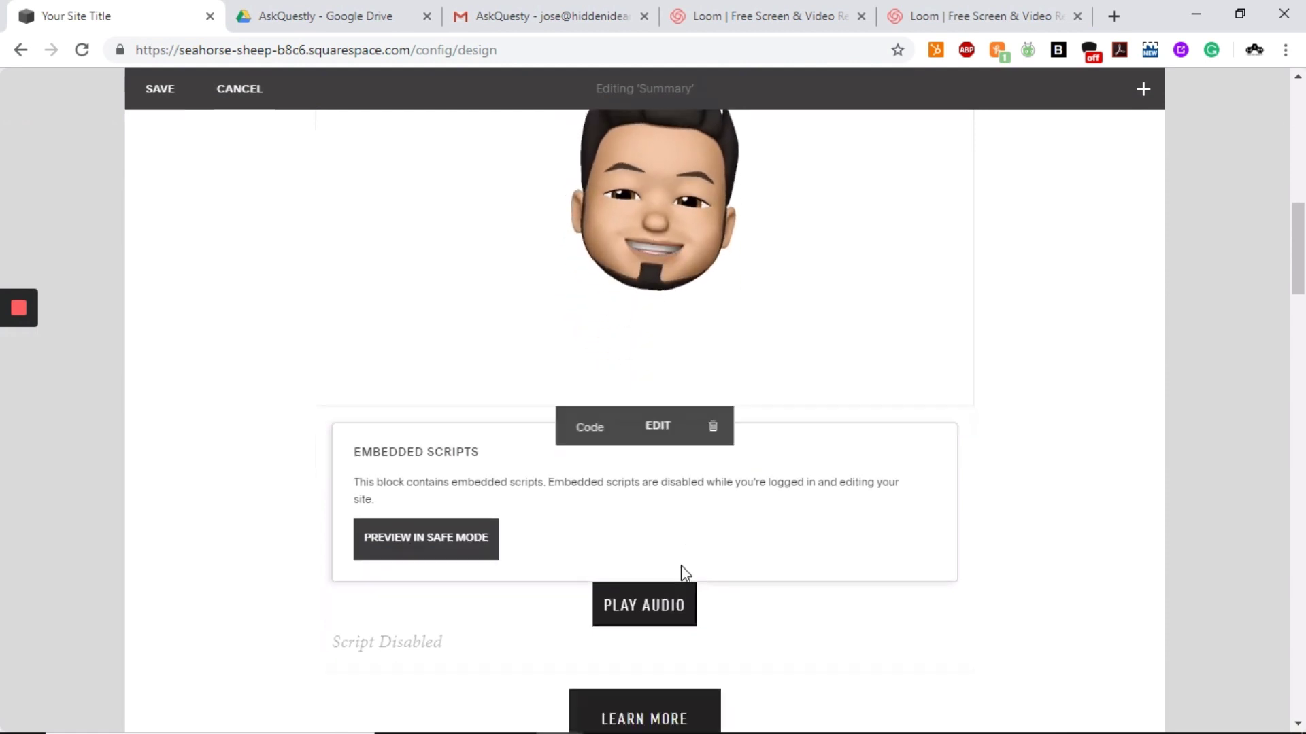
click(660, 308)
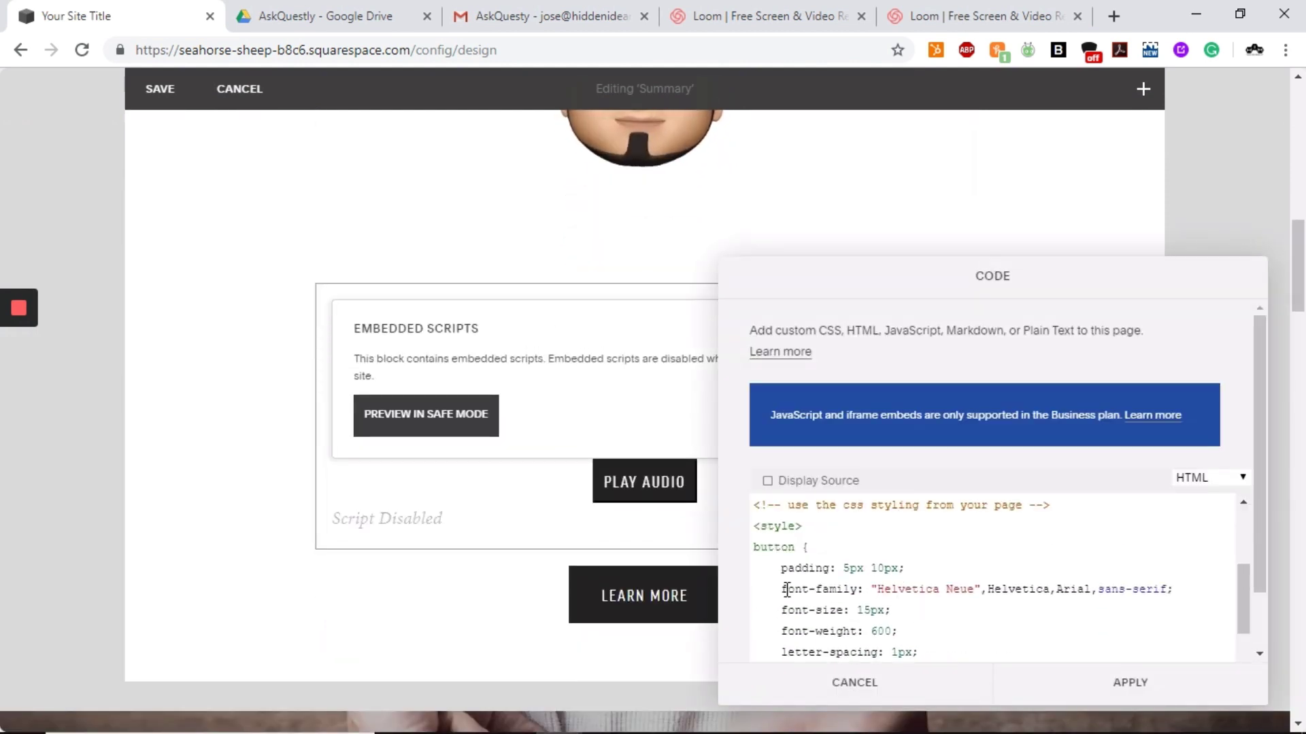
- Review the button CSS from the font-family line down to the #222 background and border colours
drag(785, 589, 1187, 597)
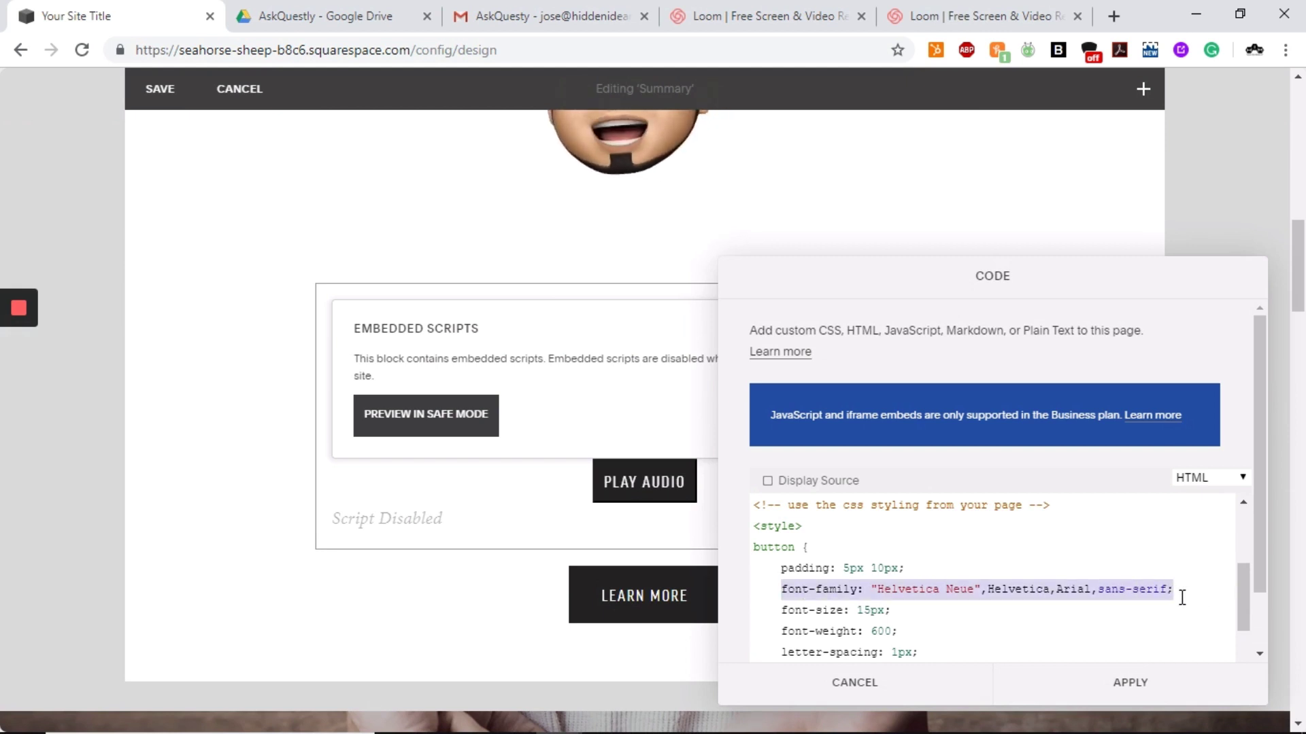
click(1181, 597)
scroll(918, 615, down, 1)
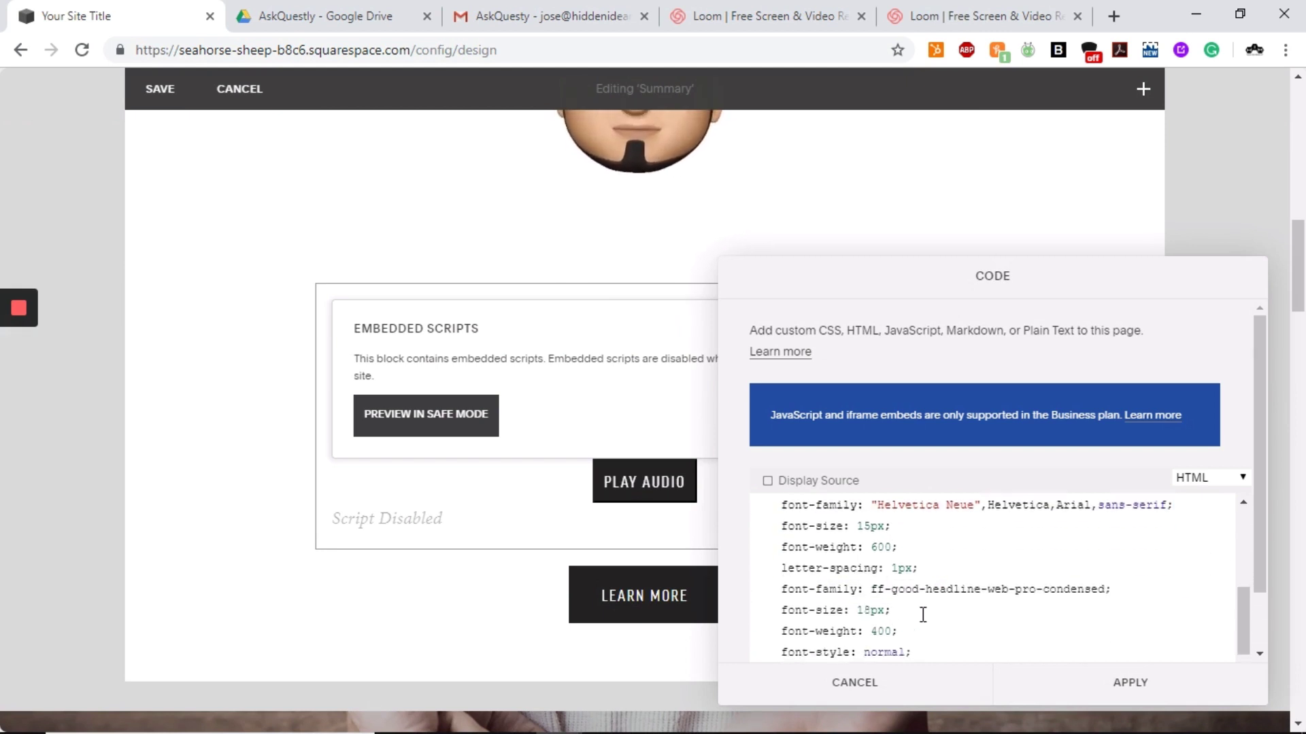
scroll(922, 615, up, 1)
scroll(922, 615, down, 2)
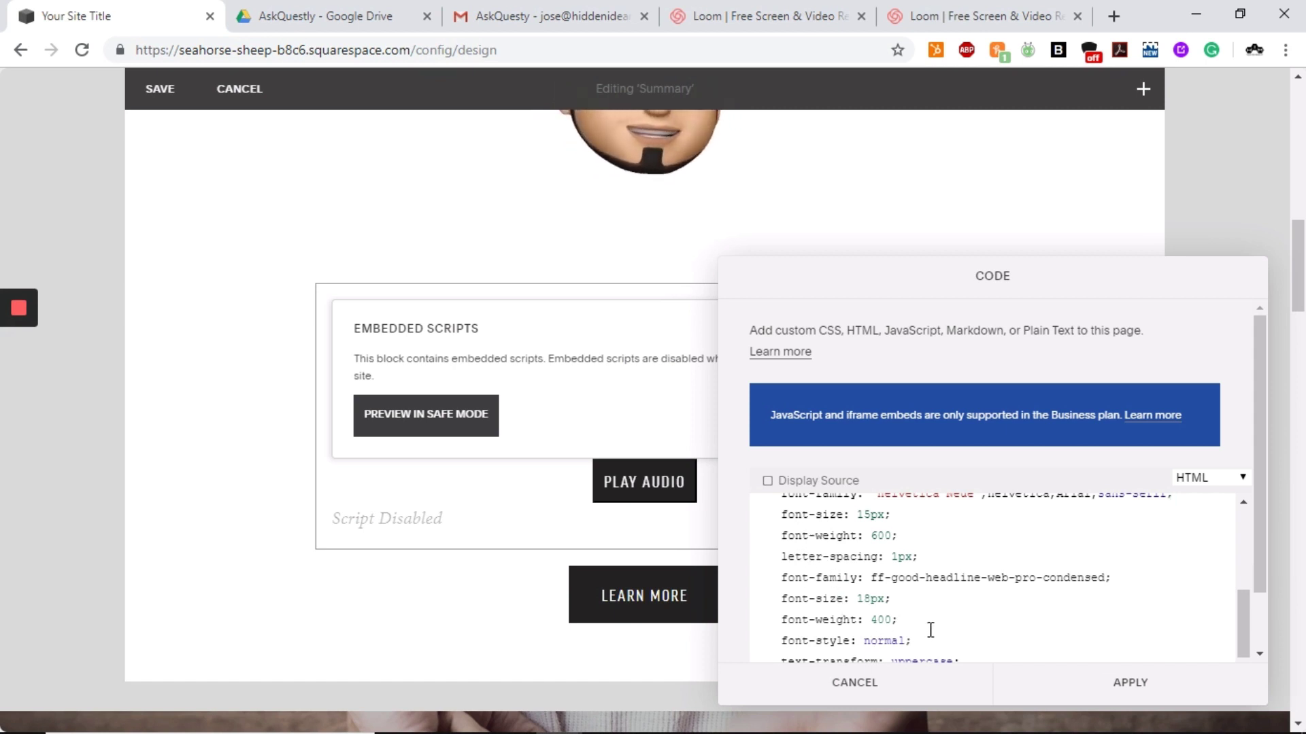
scroll(931, 630, down, 1)
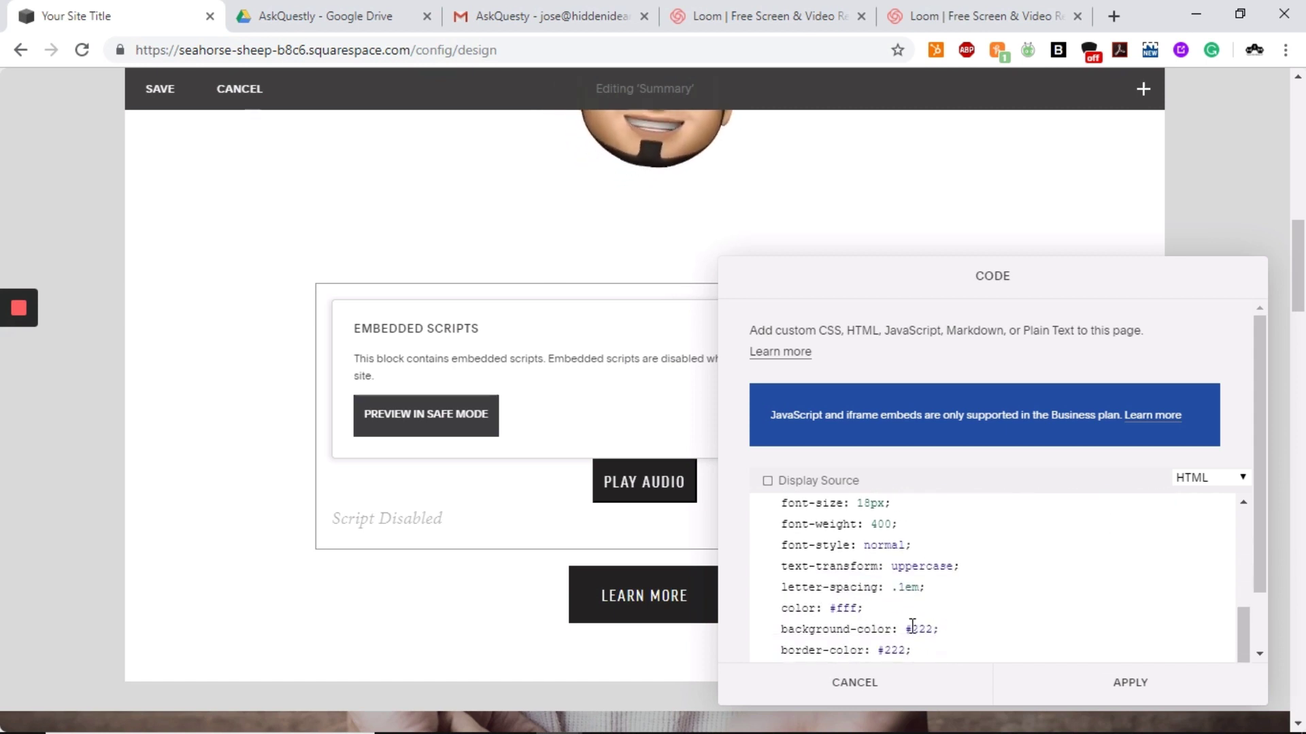
scroll(878, 645, down, 1)
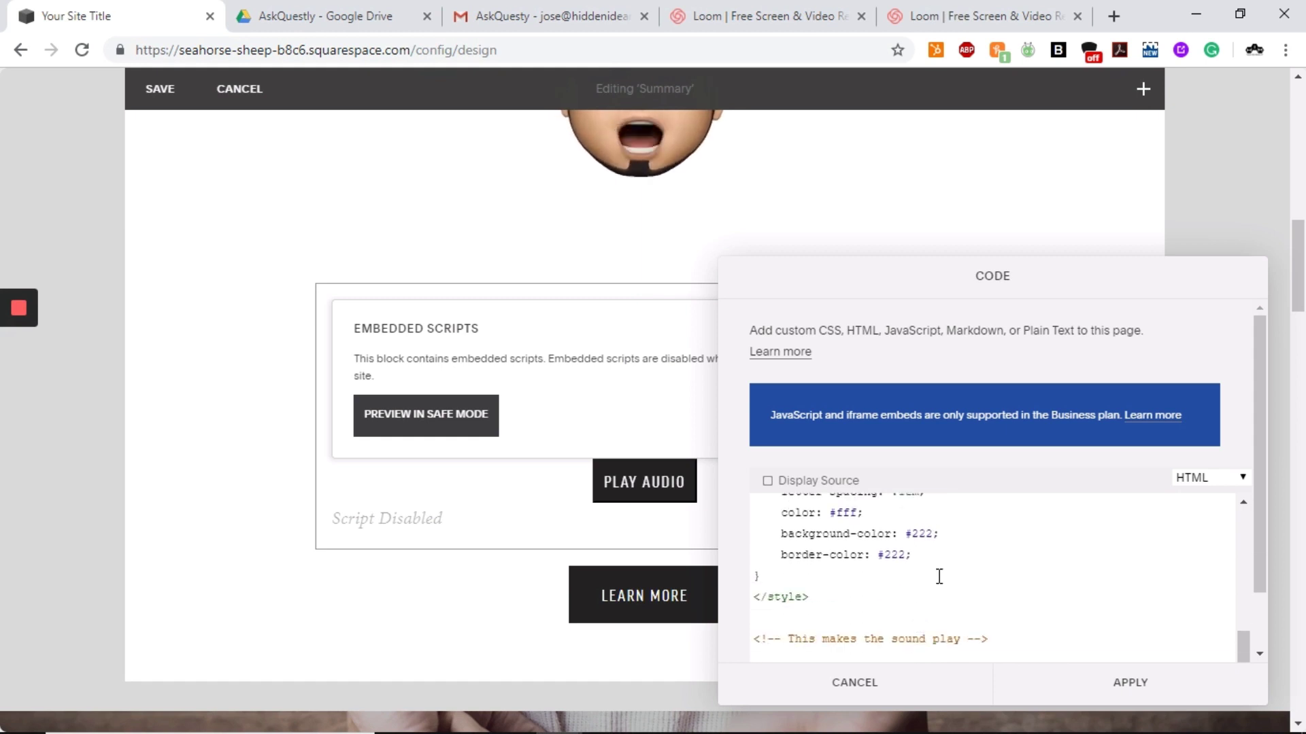
- Replace #222 with red in the button's background-color and border-color lines
drag(933, 534, 918, 533)
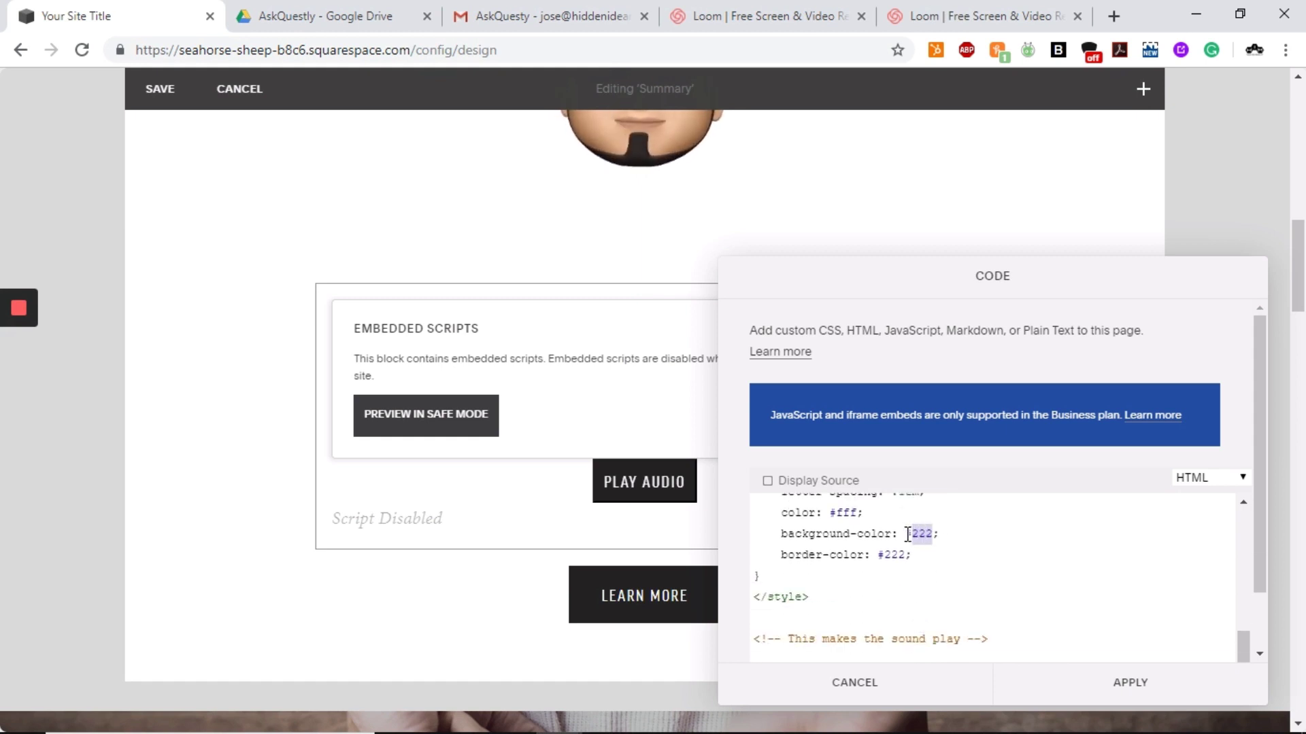
key(BackSpace)
text(red)
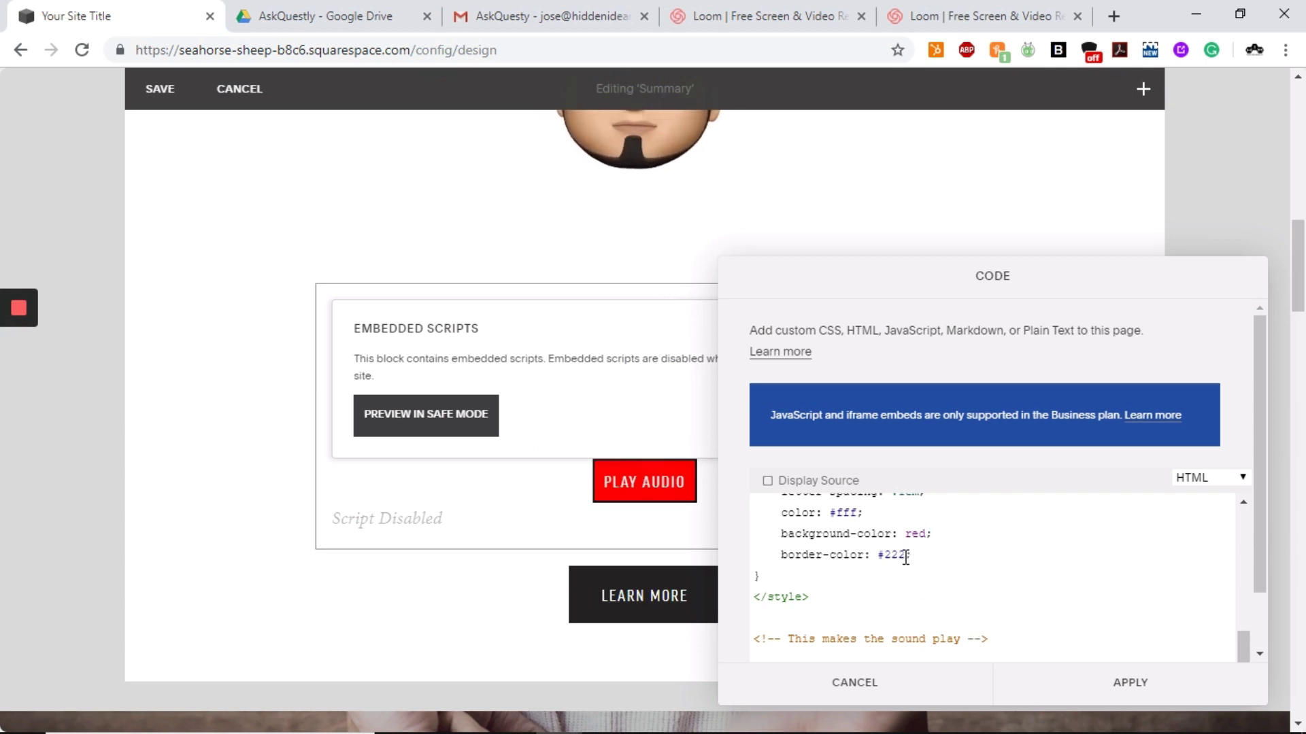
drag(909, 555, 879, 555)
text(red)
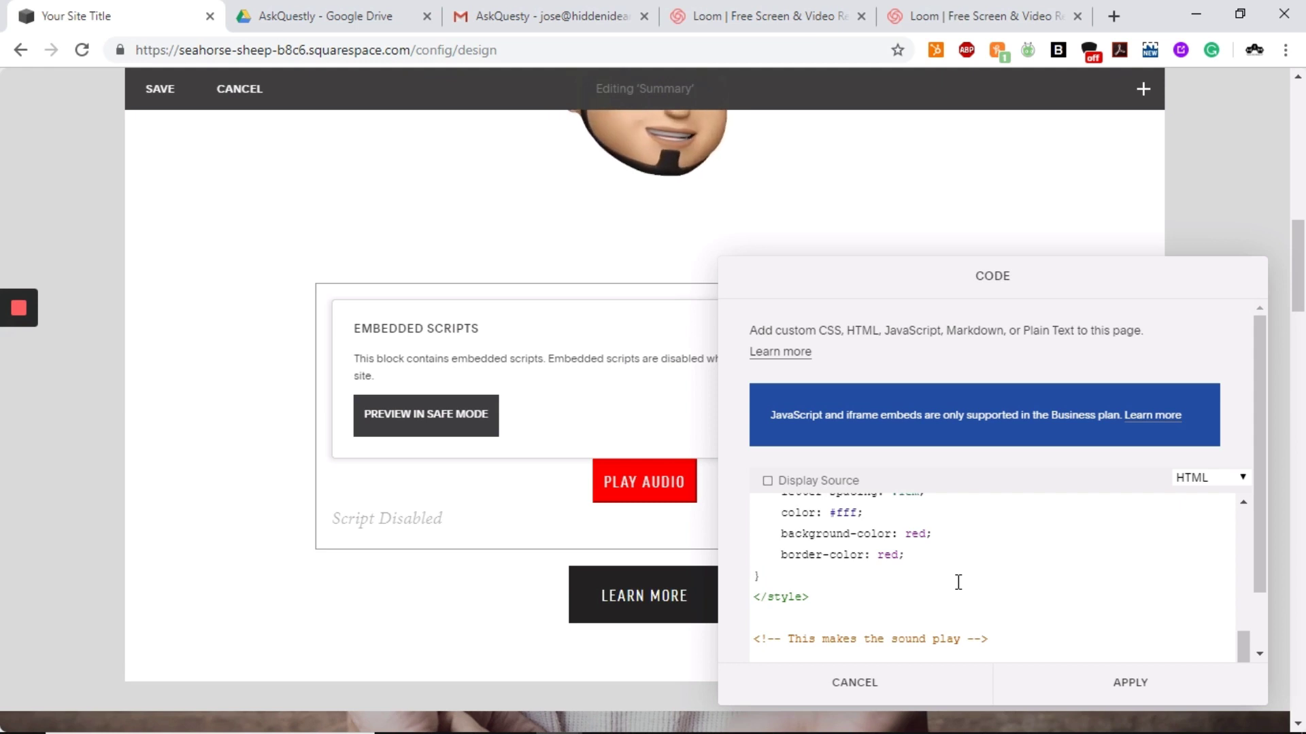
click(939, 577)
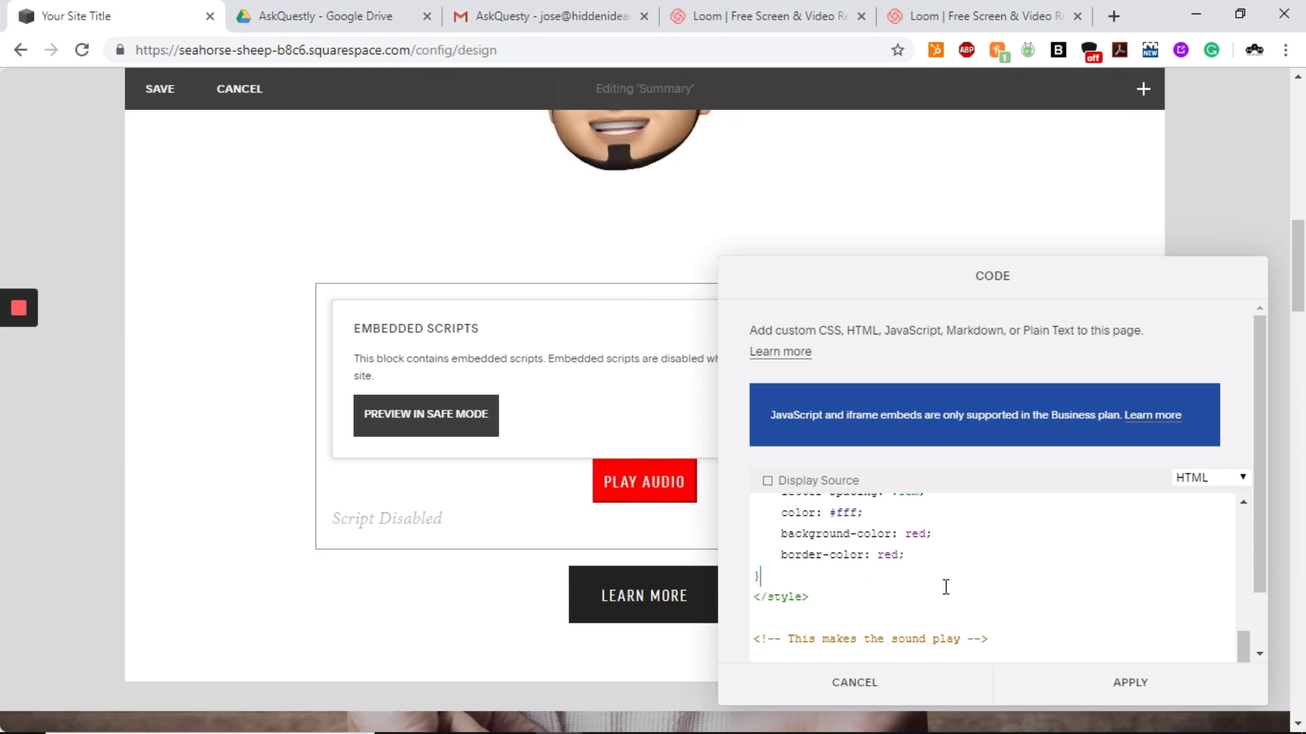
scroll(946, 586, up, 3)
- Apply the red colour to the Play Audio code block and save the Summary section
click(1156, 683)
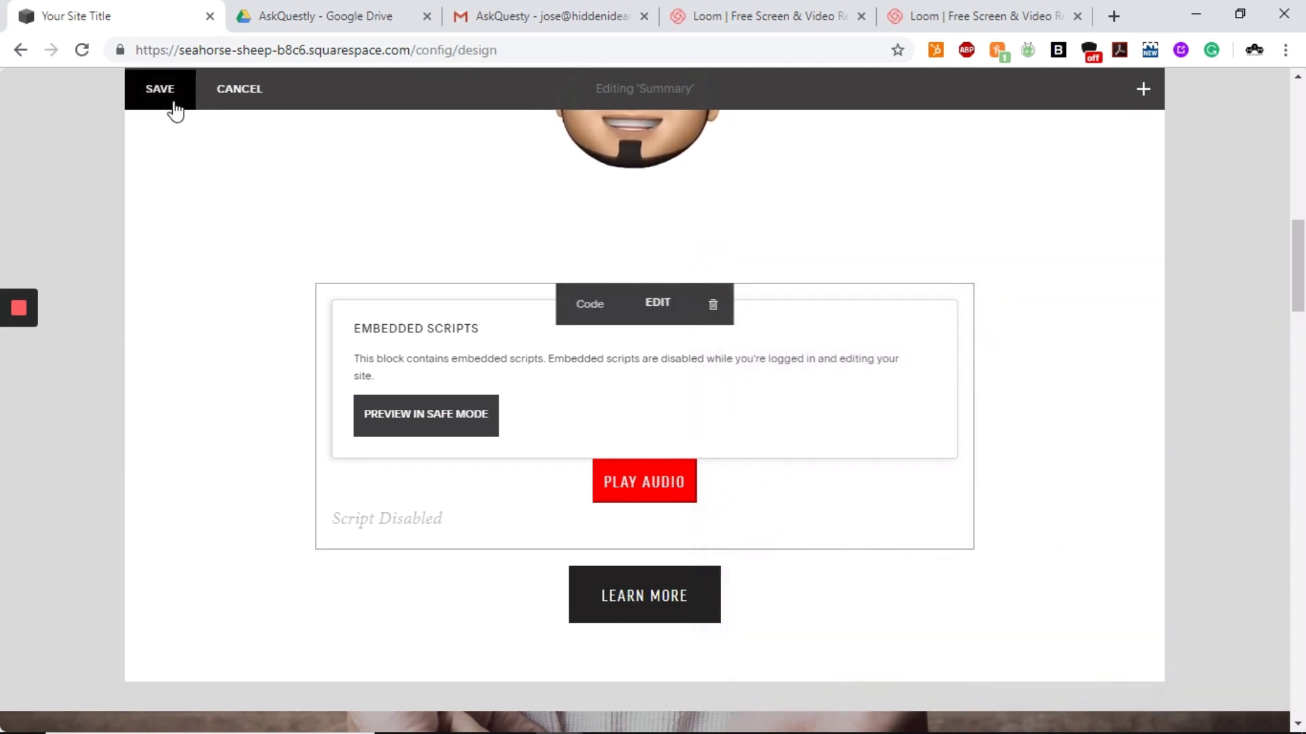
click(175, 109)
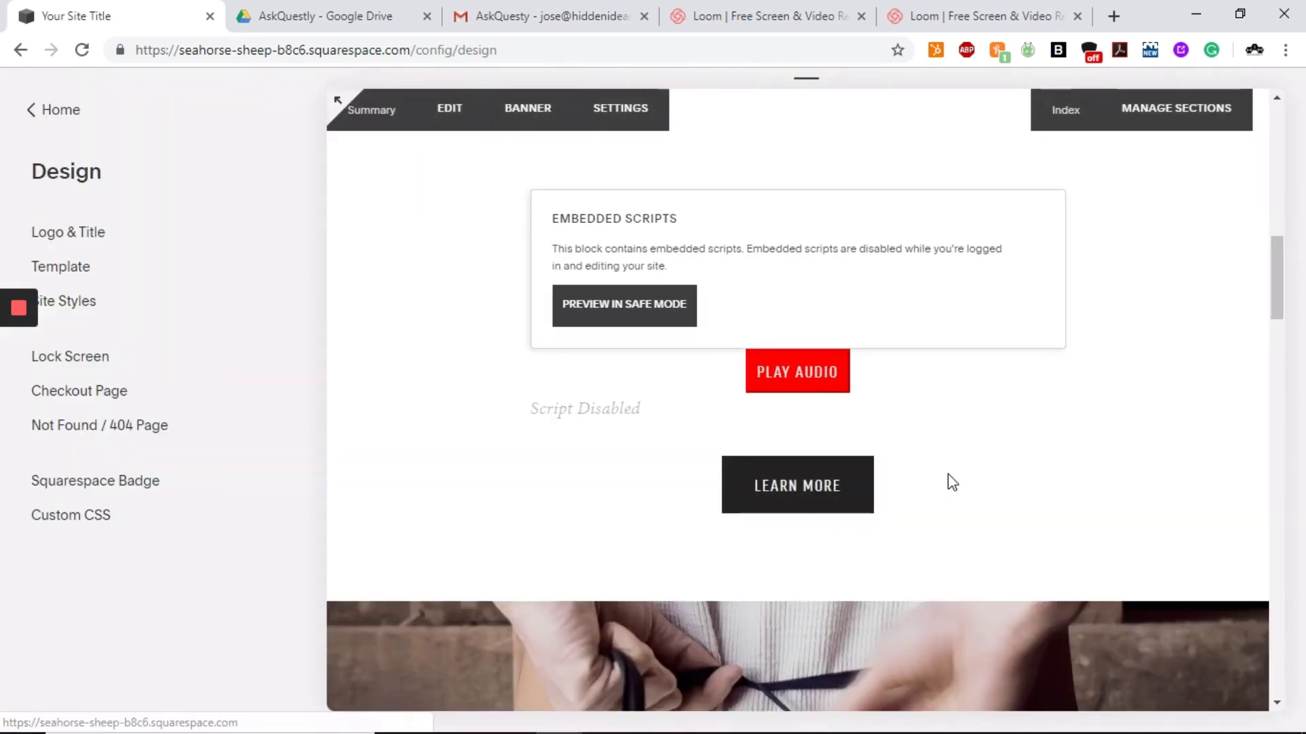